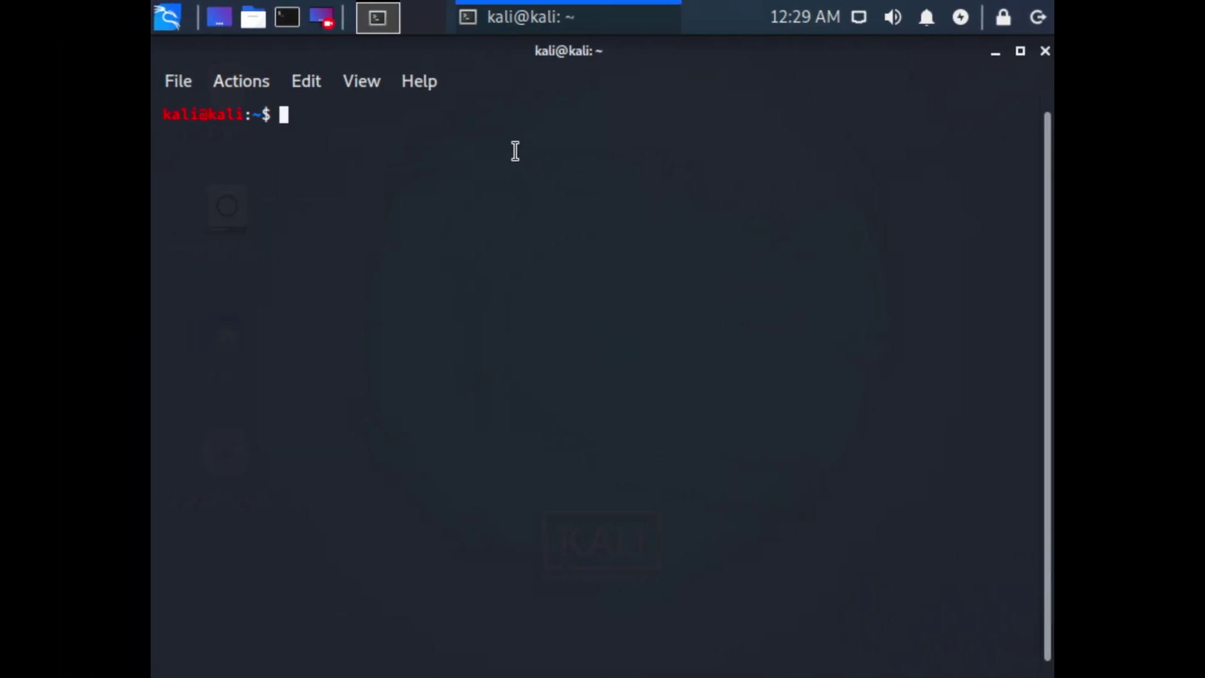
# - Rerun 'sudo nmap -sS 10.10.10.11' and highlight the open ports 135, 139 and 445
pyautogui.write('clear')
pyautogui.press('Up')
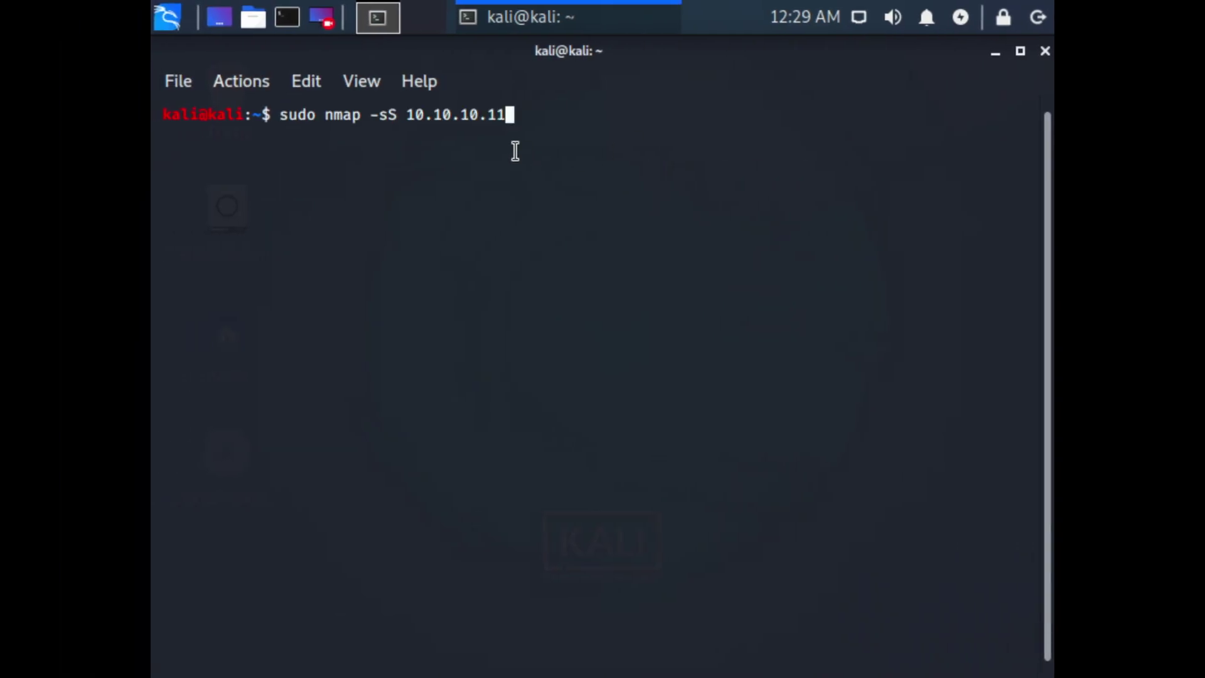
pyautogui.press('Return')
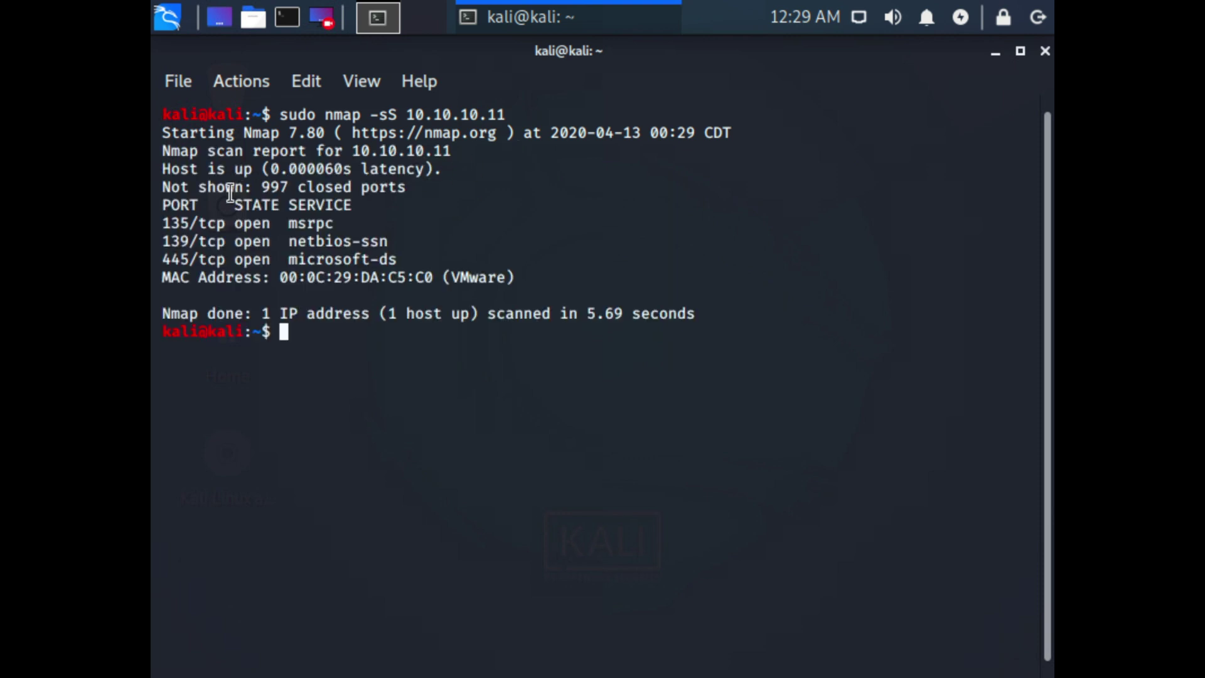
pyautogui.moveTo(157, 223); pyautogui.dragTo(246, 254)
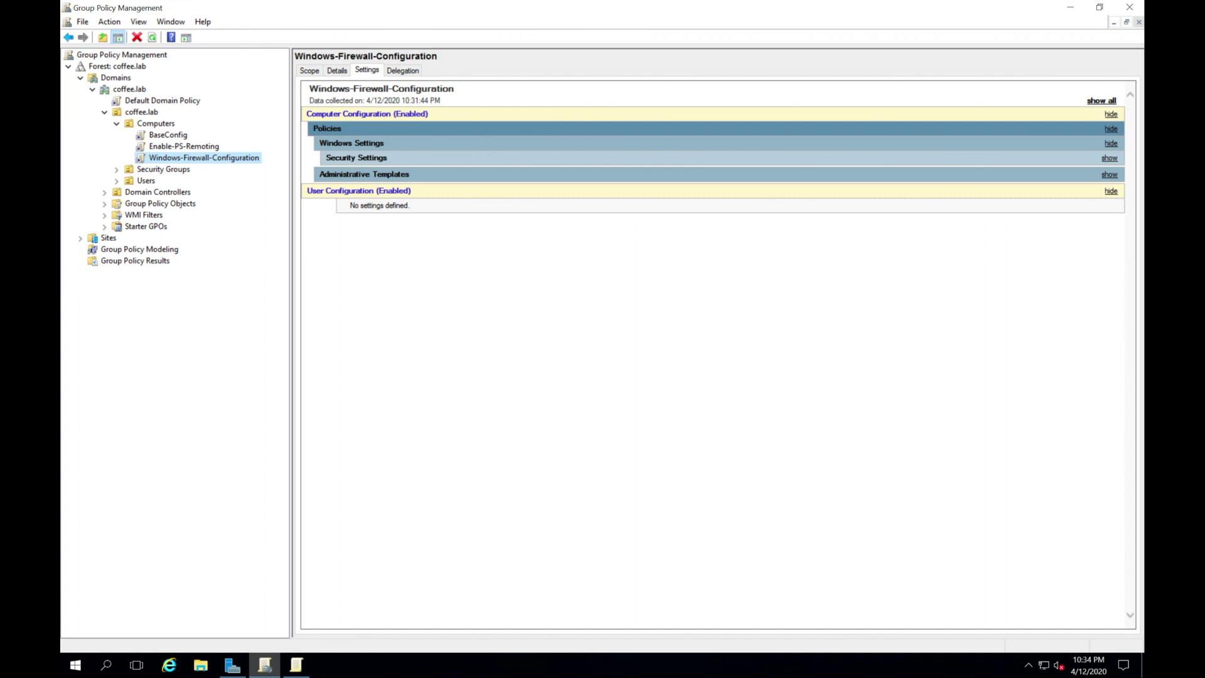
# - In the GPO firewall properties, set the domain profile to On, inbound Block, outbound Allow
pyautogui.click(296, 664)
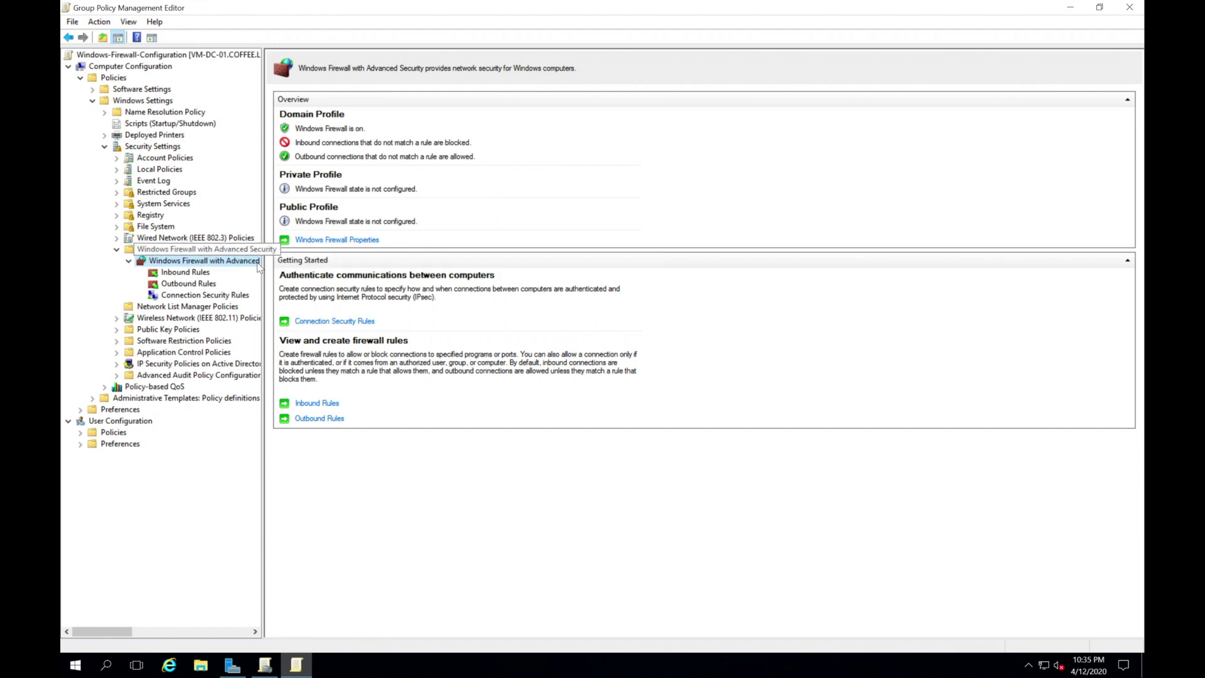
pyautogui.rightClick(229, 265)
pyautogui.click(277, 365)
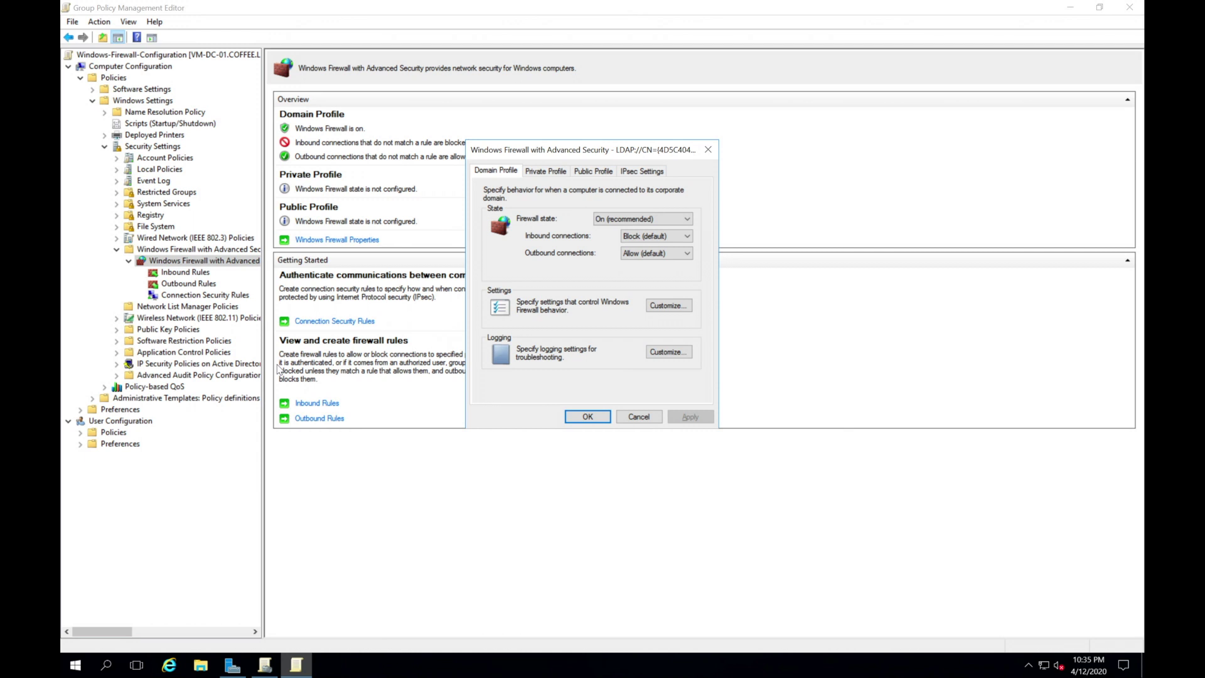
pyautogui.click(638, 220)
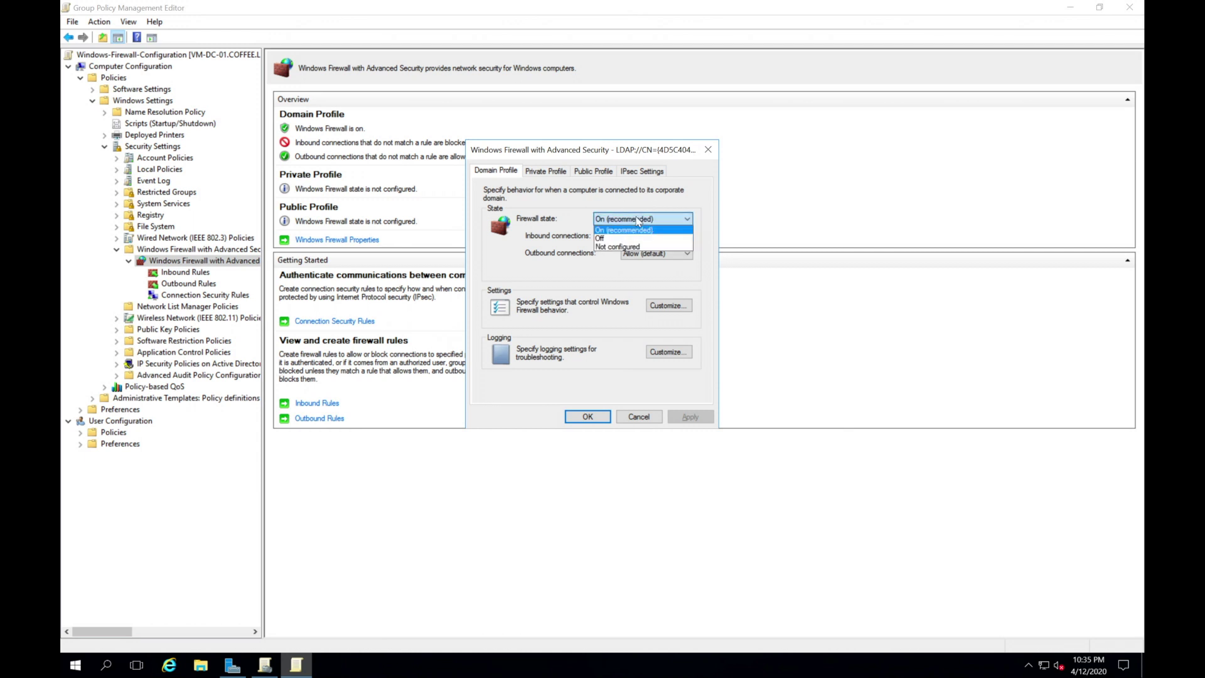
pyautogui.click(638, 219)
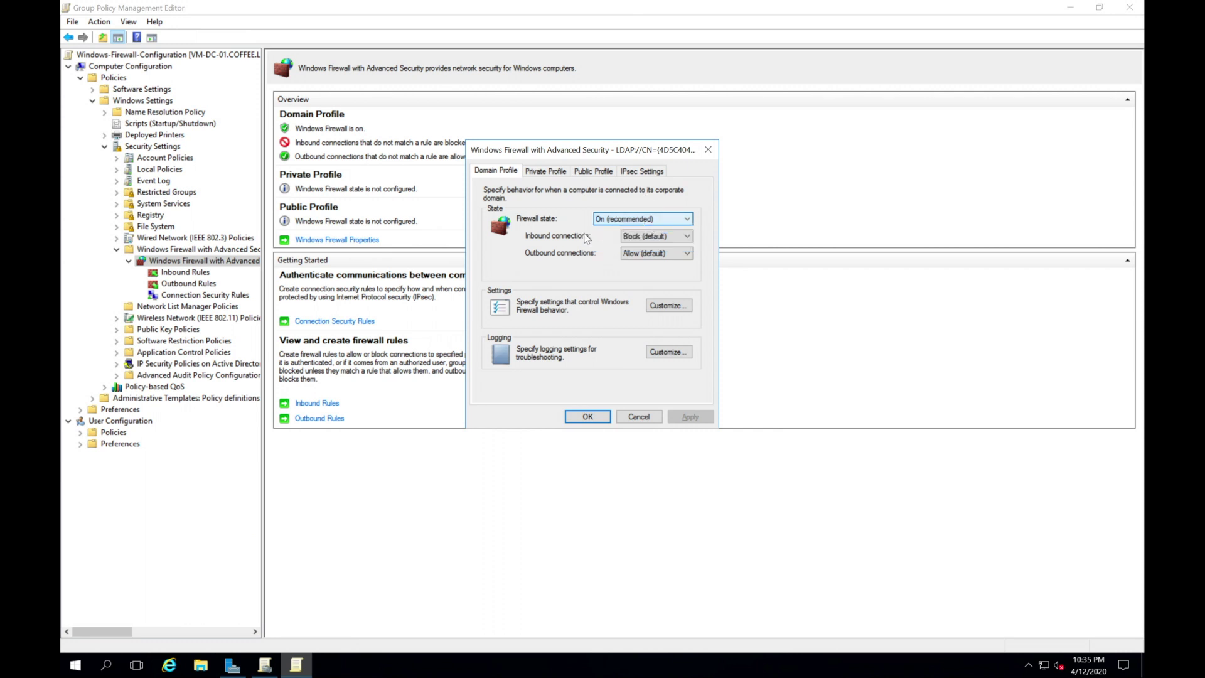
pyautogui.click(686, 237)
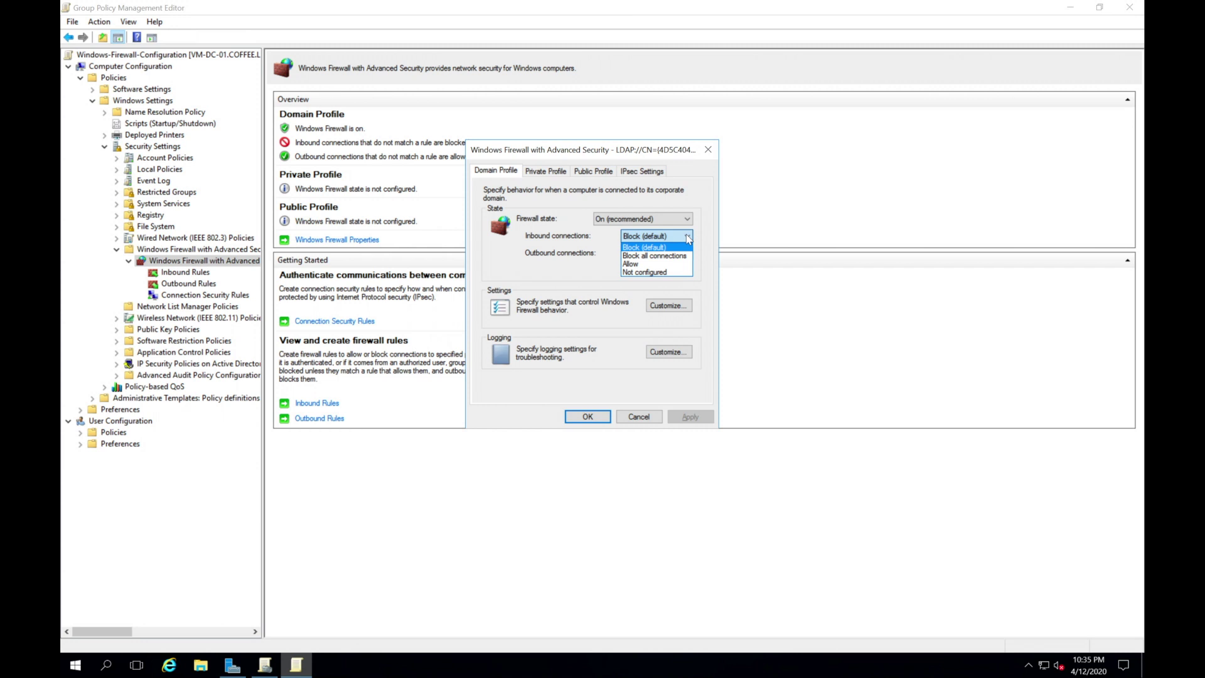
pyautogui.click(688, 237)
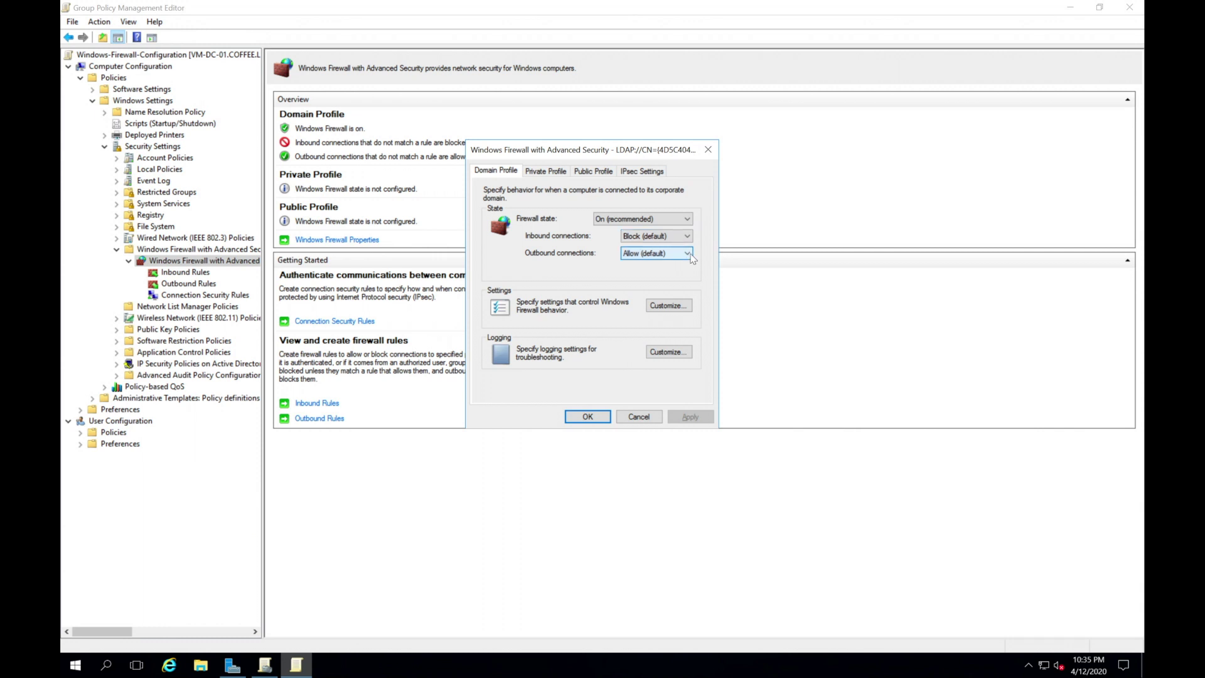
pyautogui.click(689, 254)
pyautogui.click(691, 254)
# - Close the firewall properties and list the GPO's inbound rules, highlighting GPO - DNS (UDP)
pyautogui.click(708, 149)
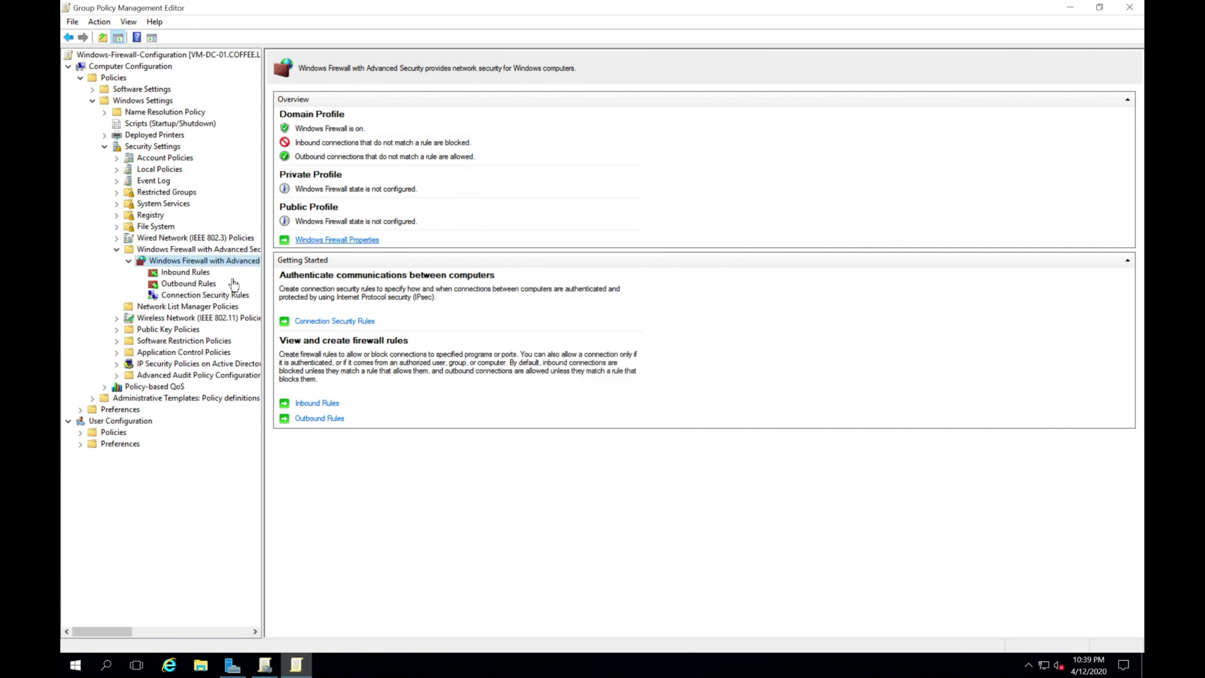
pyautogui.click(191, 274)
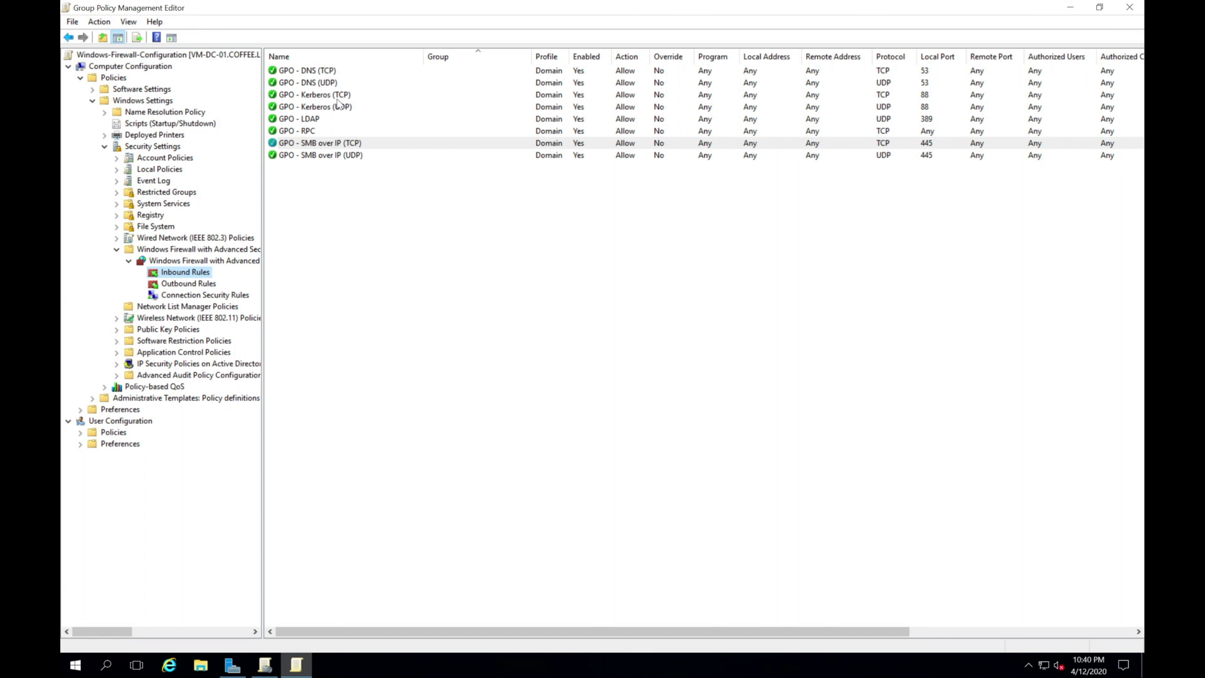
pyautogui.click(326, 82)
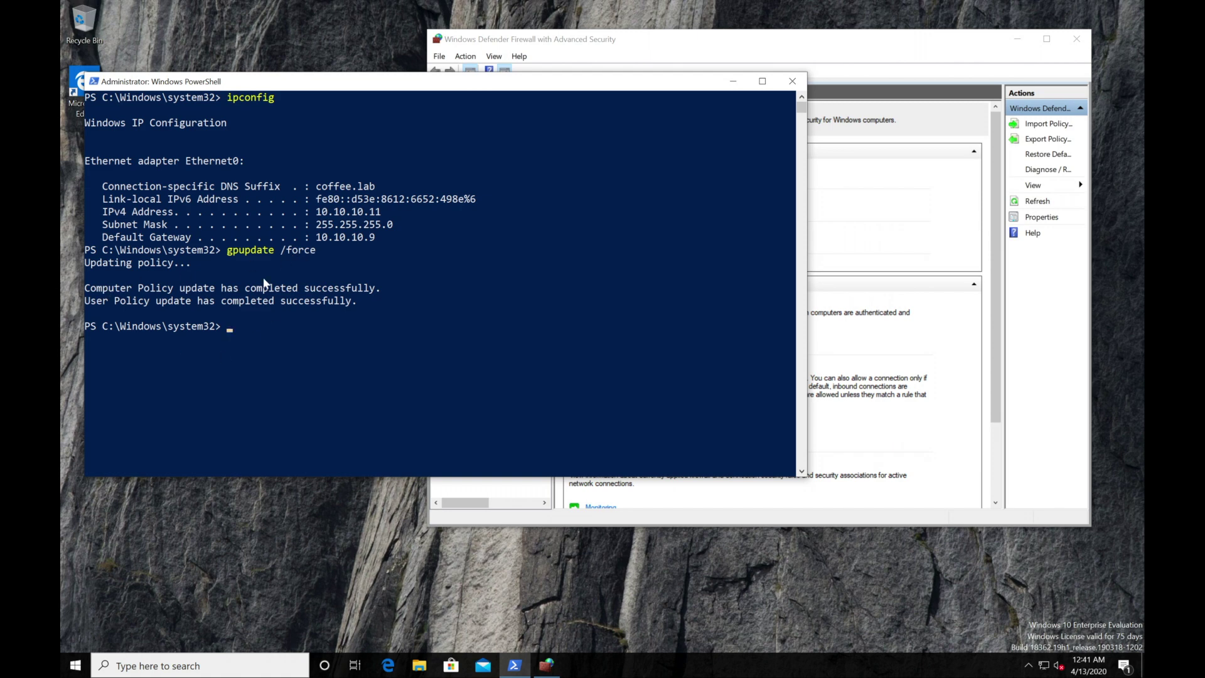
# - Refresh the server's firewall console to show the domain profile on under Group Policy
pyautogui.click(686, 44)
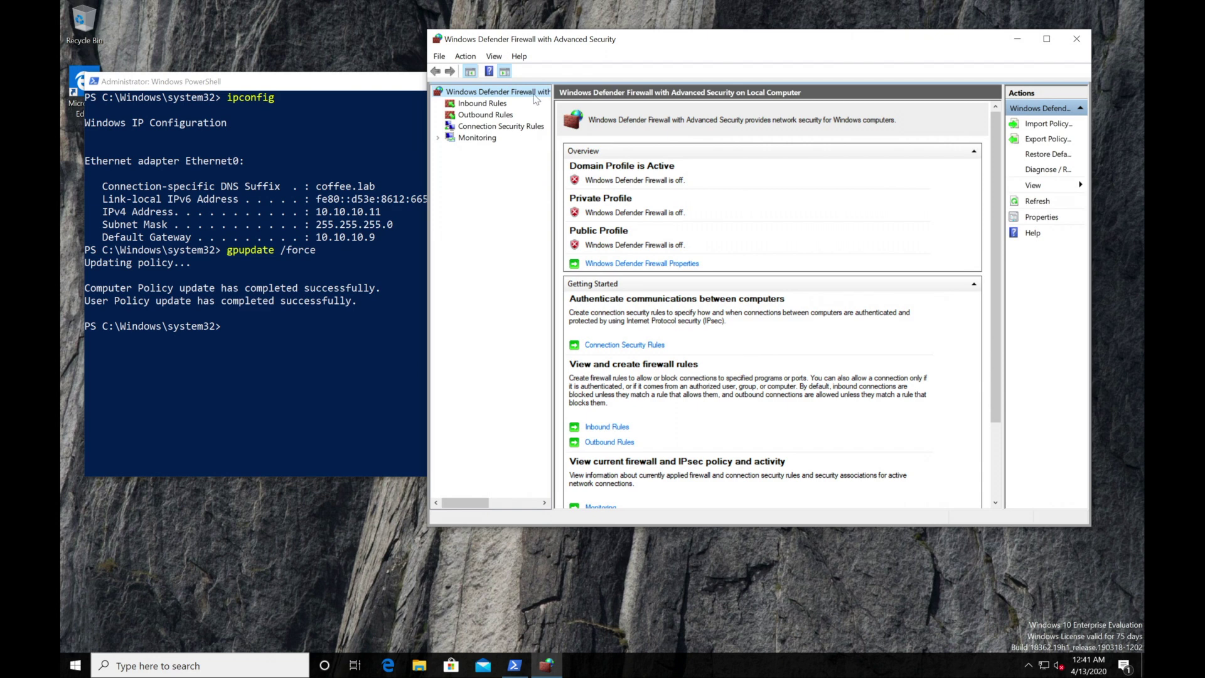
pyautogui.click(1038, 202)
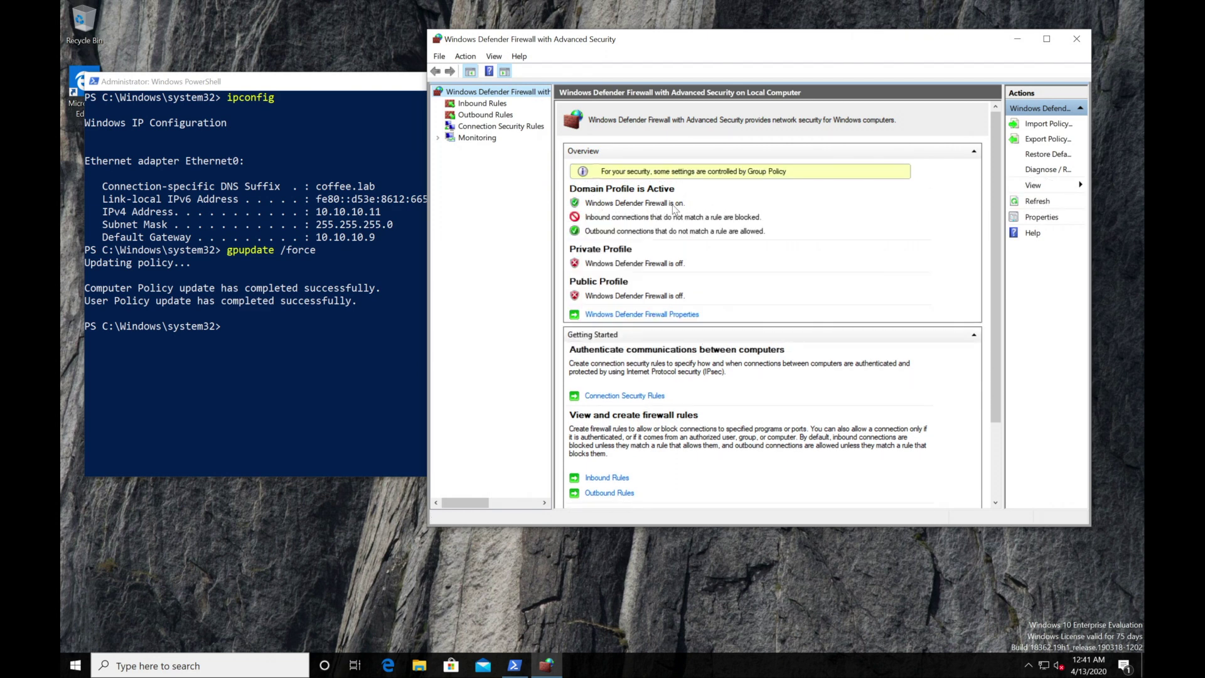
pyautogui.press('ctrl+super+Right')
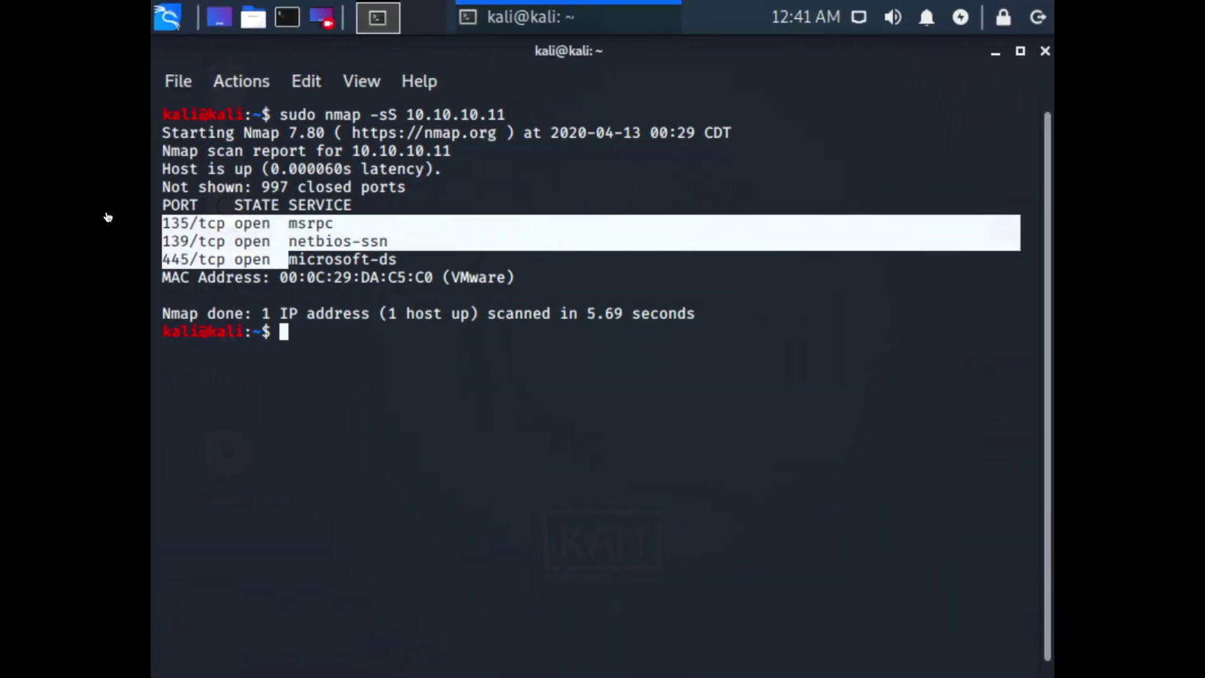
# - Rerun the nmap SYN scan of 10.10.10.11 and highlight the remaining open ports 135 and 445
pyautogui.click(305, 322)
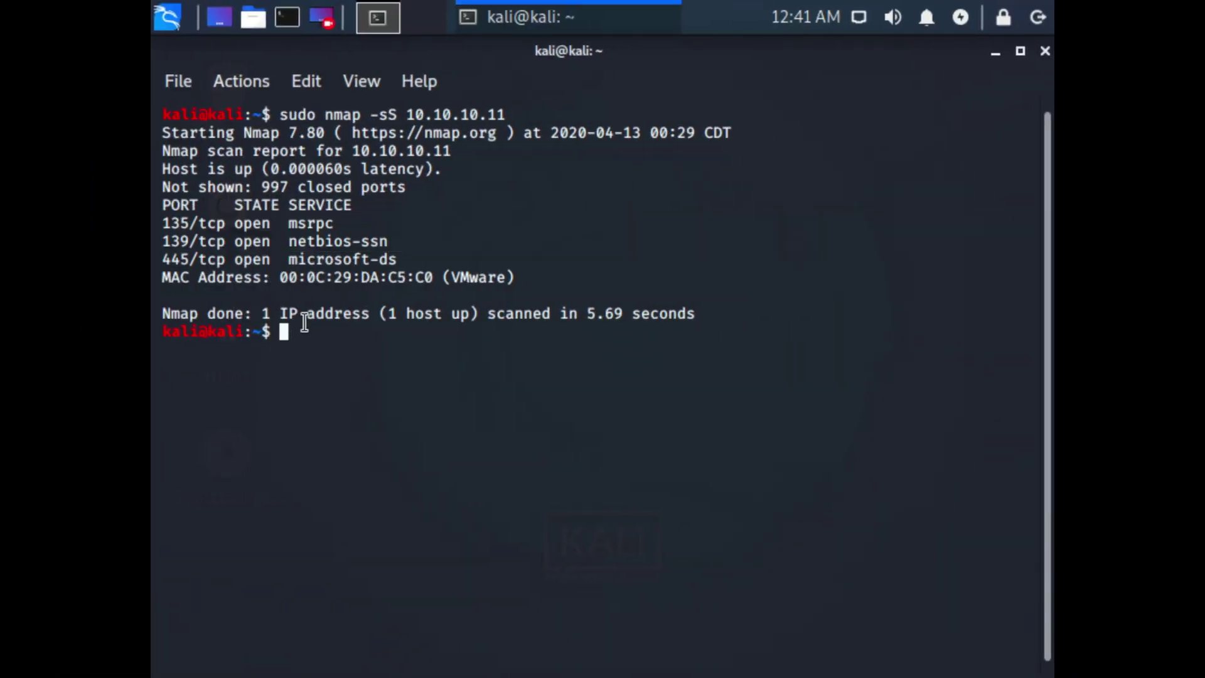
pyautogui.press('Up')
pyautogui.press('Return')
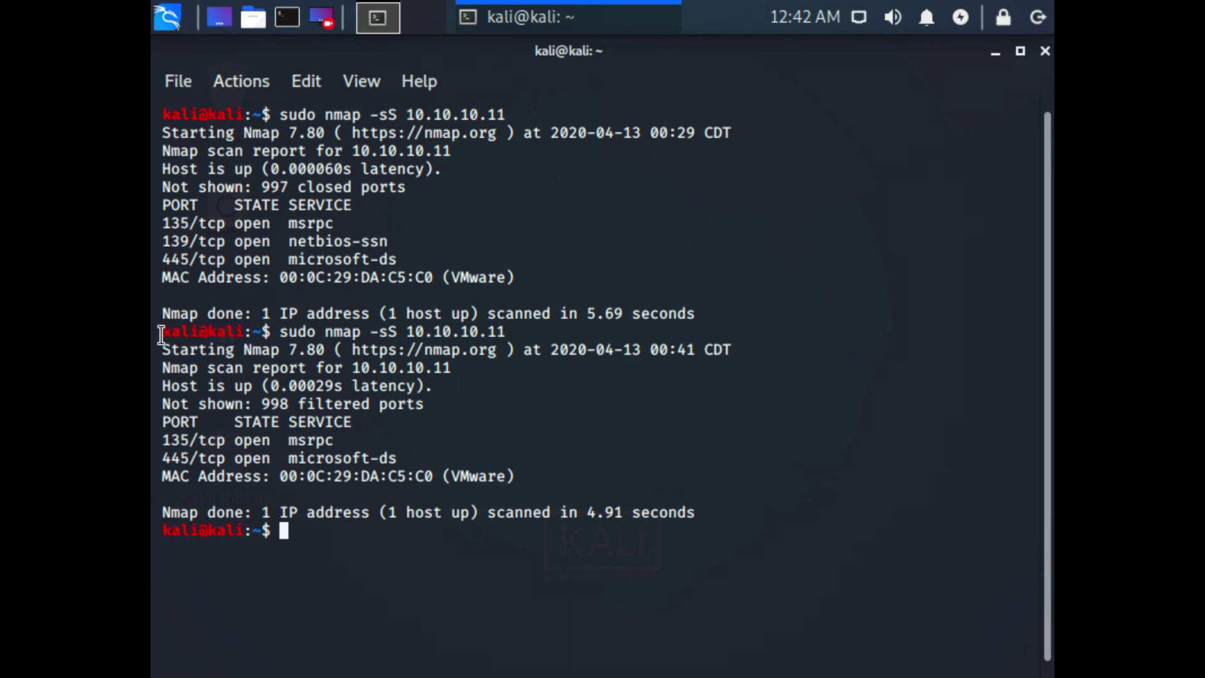
pyautogui.doubleClick(181, 433)
pyautogui.moveTo(181, 428); pyautogui.dragTo(210, 458)
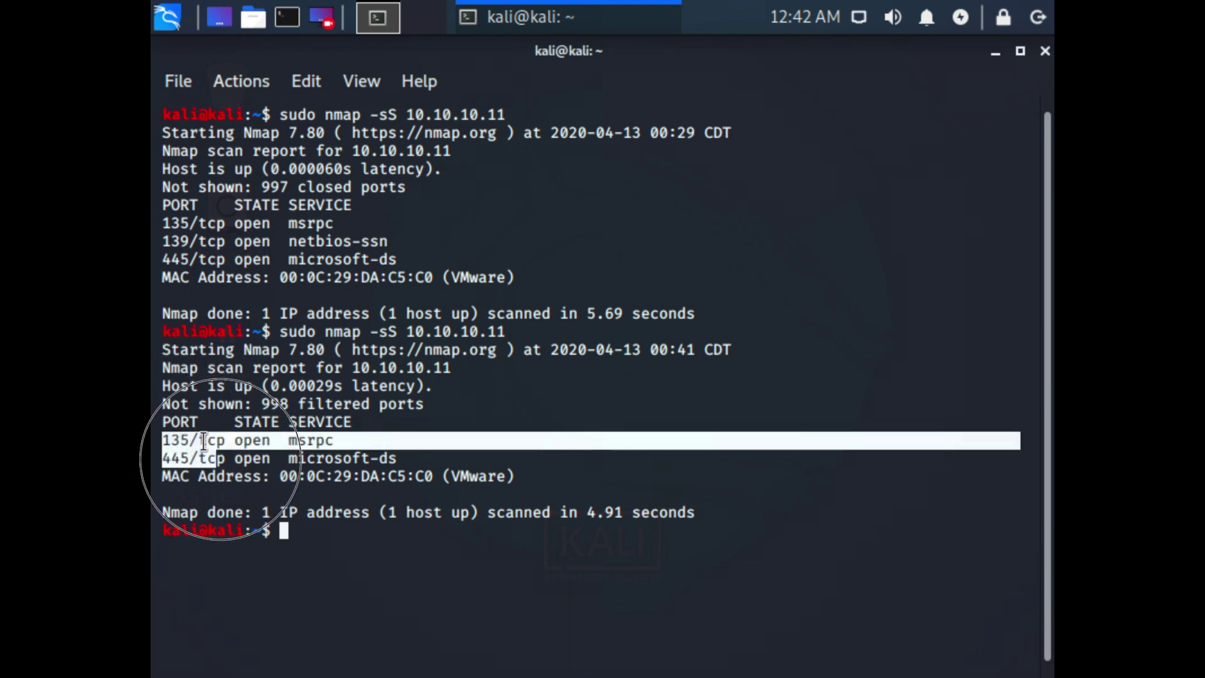
pyautogui.click(164, 422)
pyautogui.moveTo(152, 440); pyautogui.dragTo(259, 433)
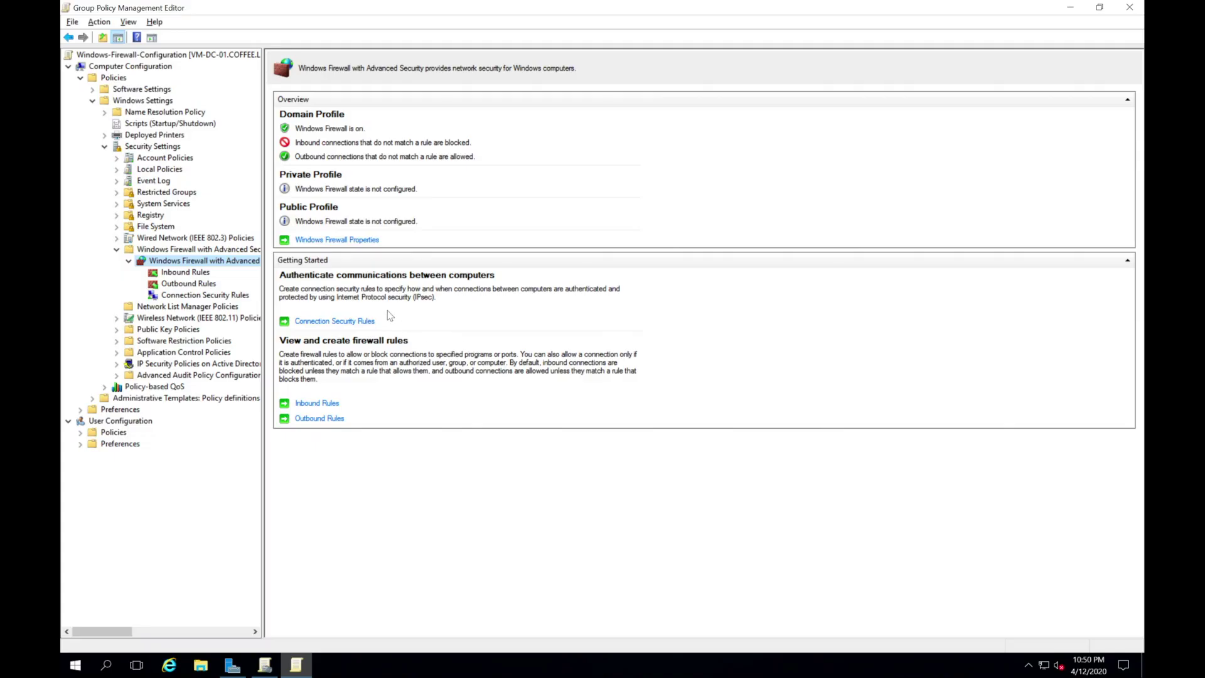
# - Open Customize IPsec Defaults from the GPO firewall properties' IPsec Settings
pyautogui.rightClick(245, 262)
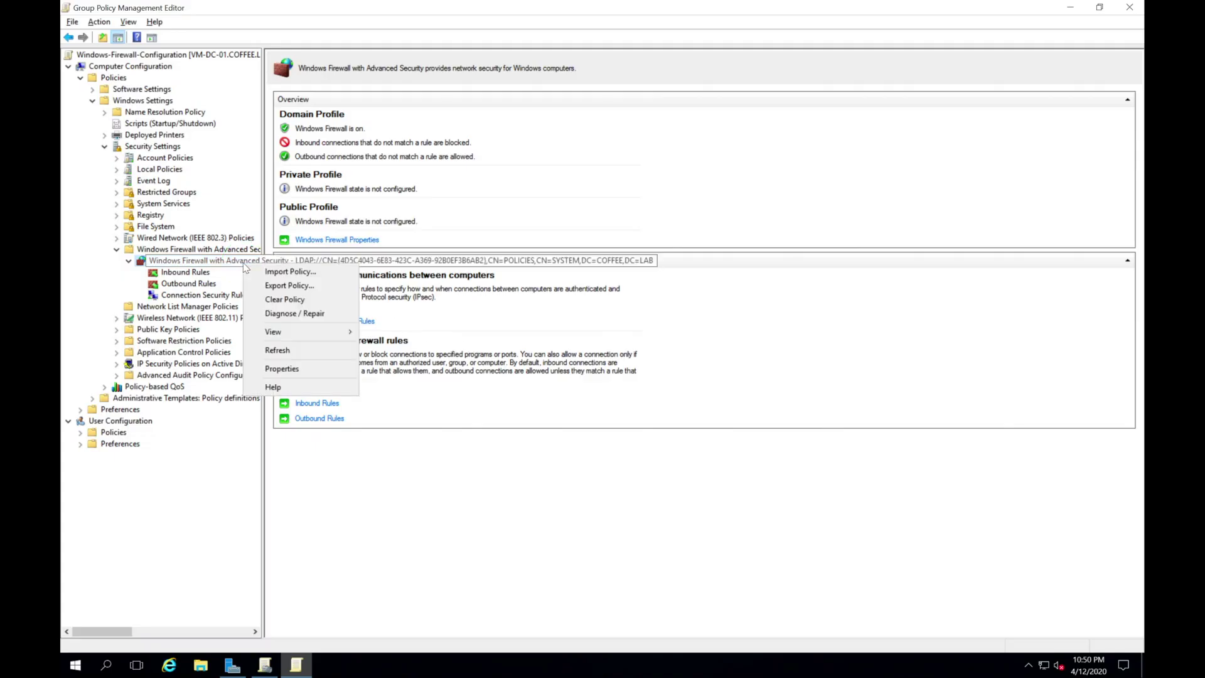
pyautogui.click(303, 368)
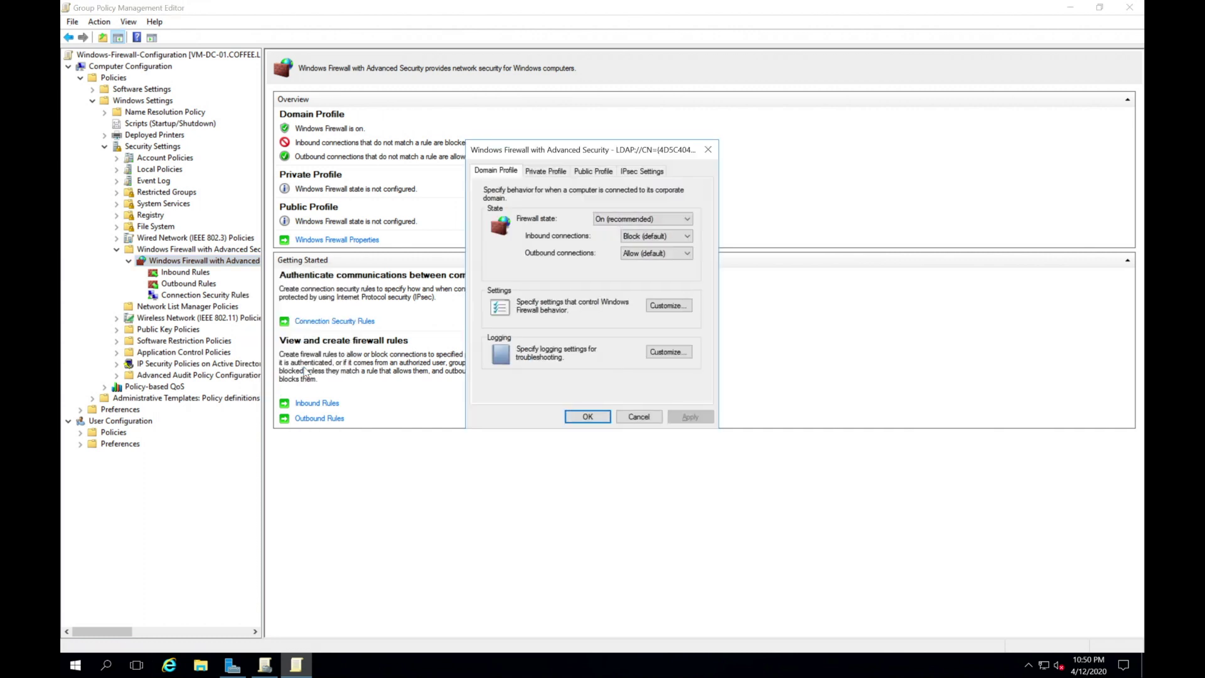
pyautogui.click(635, 173)
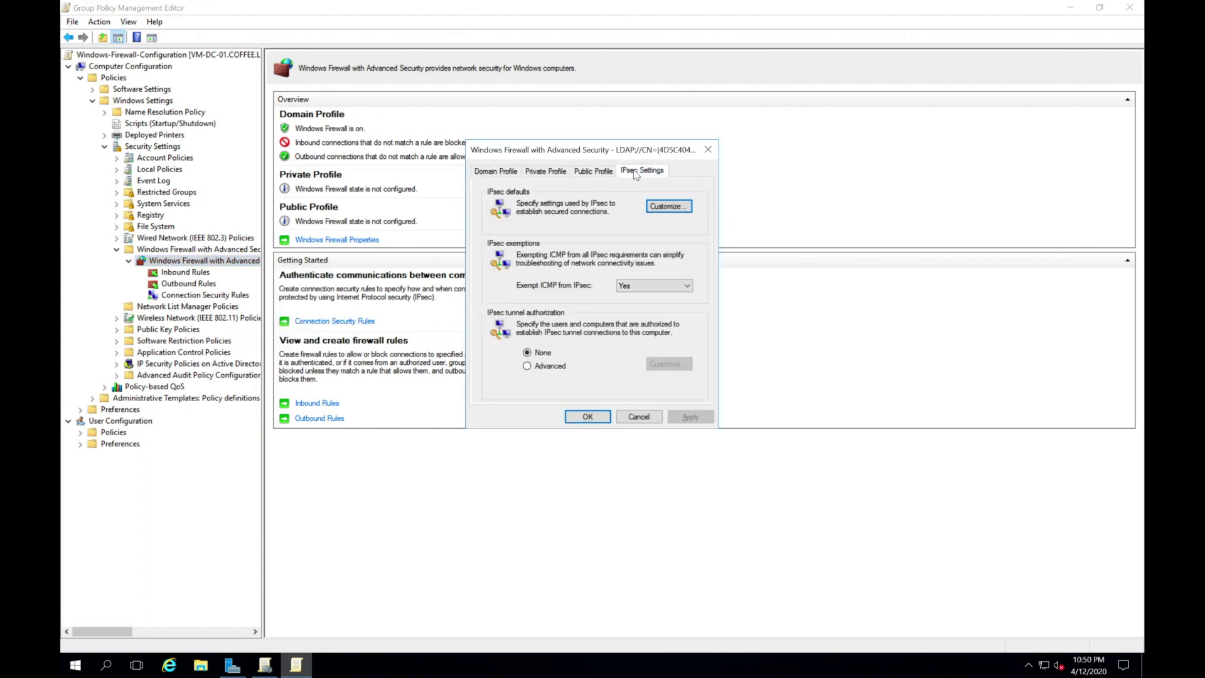
pyautogui.click(684, 212)
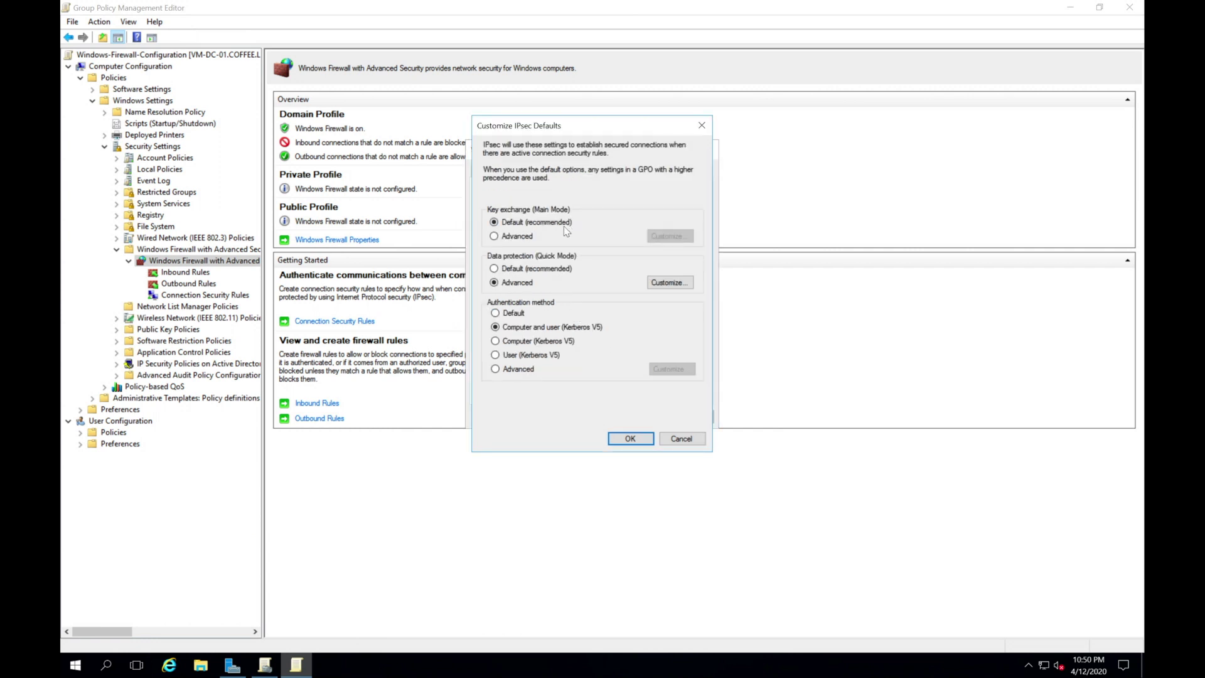
# - Try an advanced key exchange method with SHA-384 and AES-CBC 256, then discard it
pyautogui.click(520, 238)
pyautogui.click(686, 237)
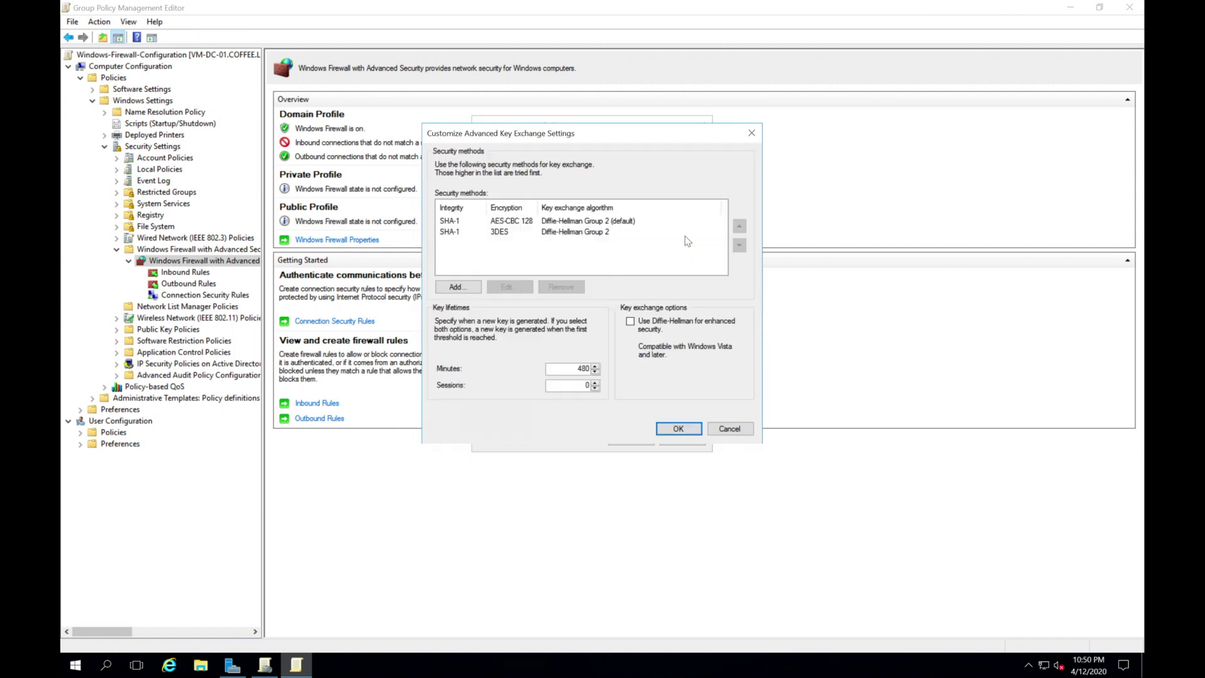
pyautogui.click(537, 222)
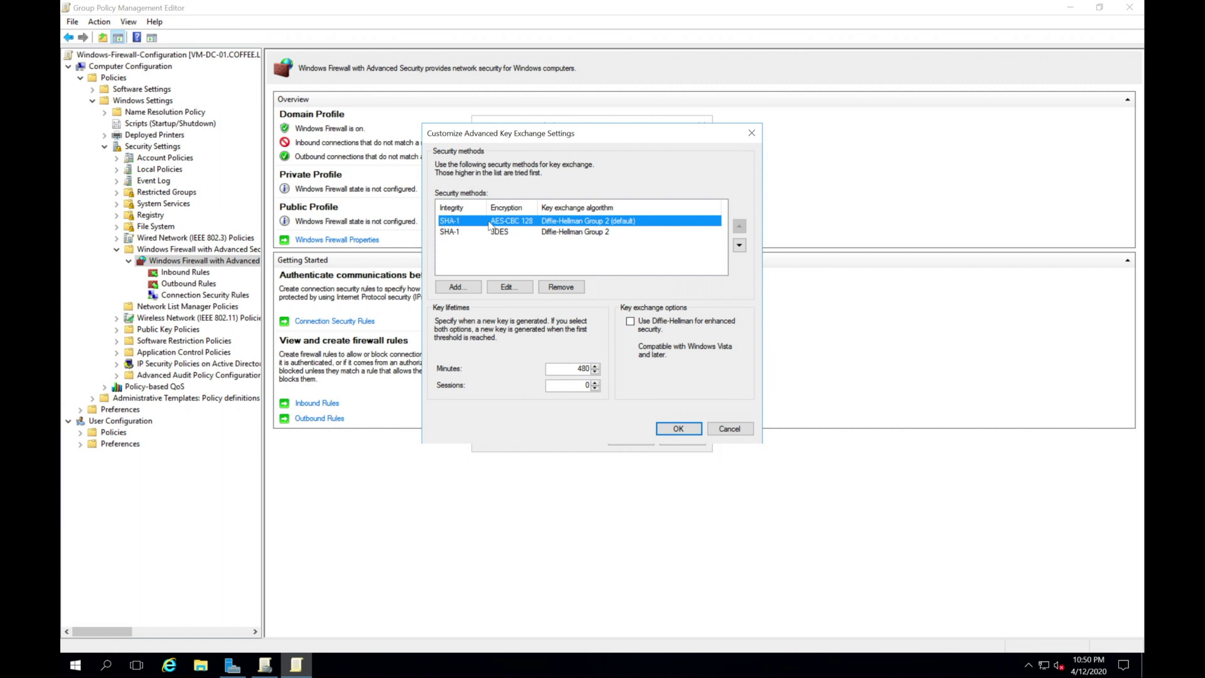
pyautogui.click(500, 290)
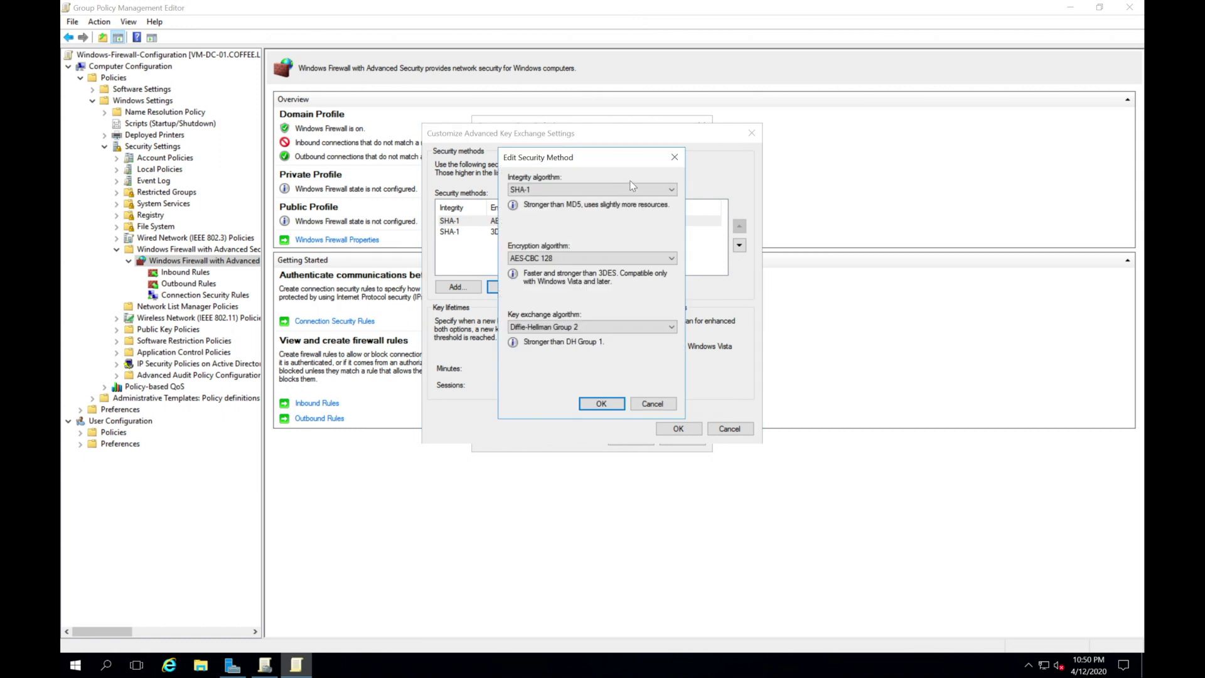
pyautogui.click(632, 190)
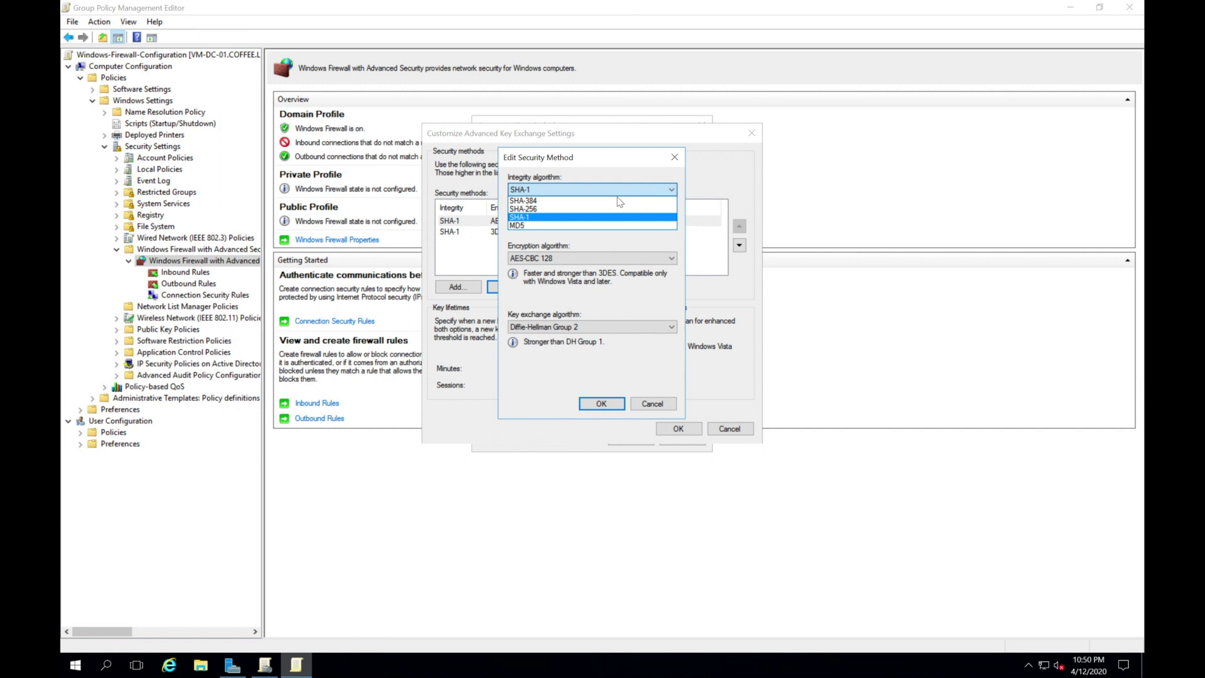
pyautogui.click(619, 201)
pyautogui.click(623, 262)
pyautogui.click(624, 282)
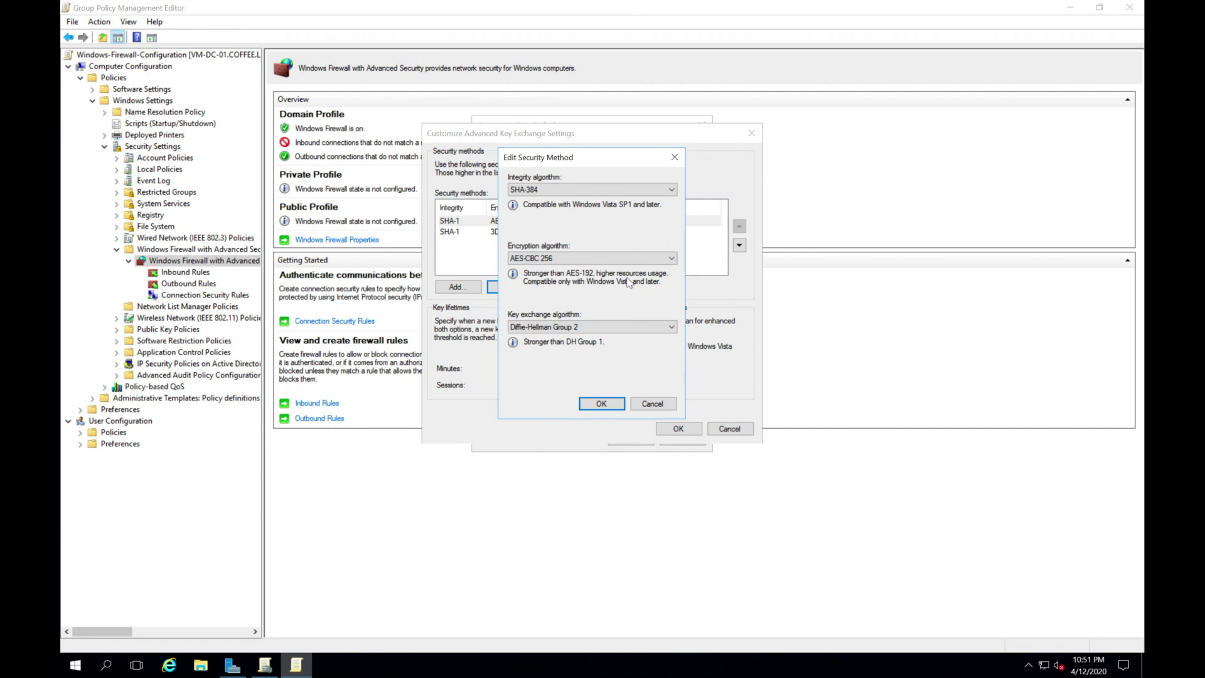
pyautogui.press('ctrl')
pyautogui.click(656, 404)
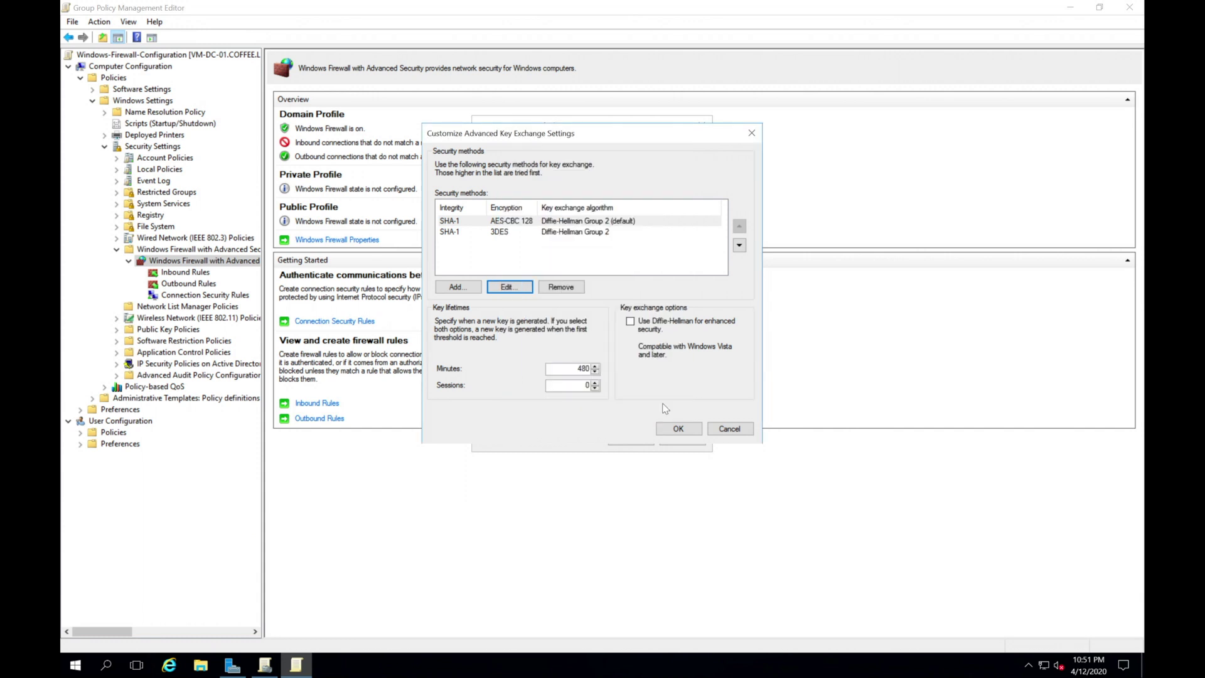
pyautogui.click(728, 429)
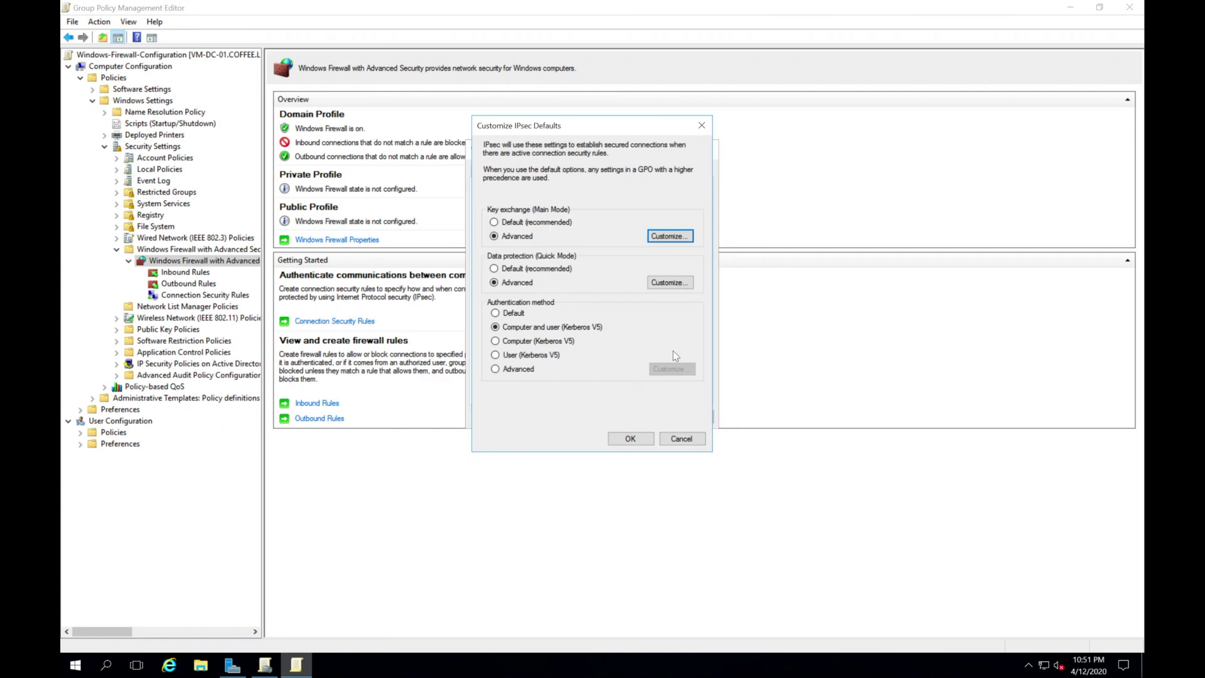
# - Keep default key exchange, require encryption in advanced data protection, and save the IPsec defaults
pyautogui.click(494, 222)
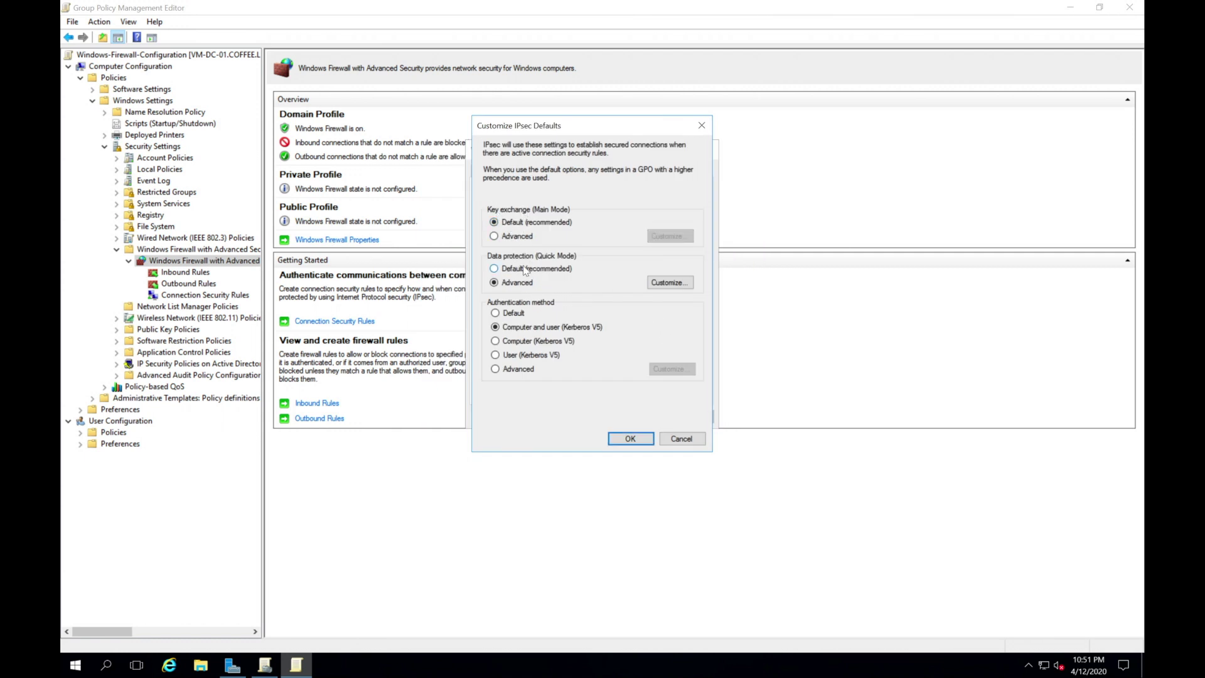
pyautogui.click(686, 281)
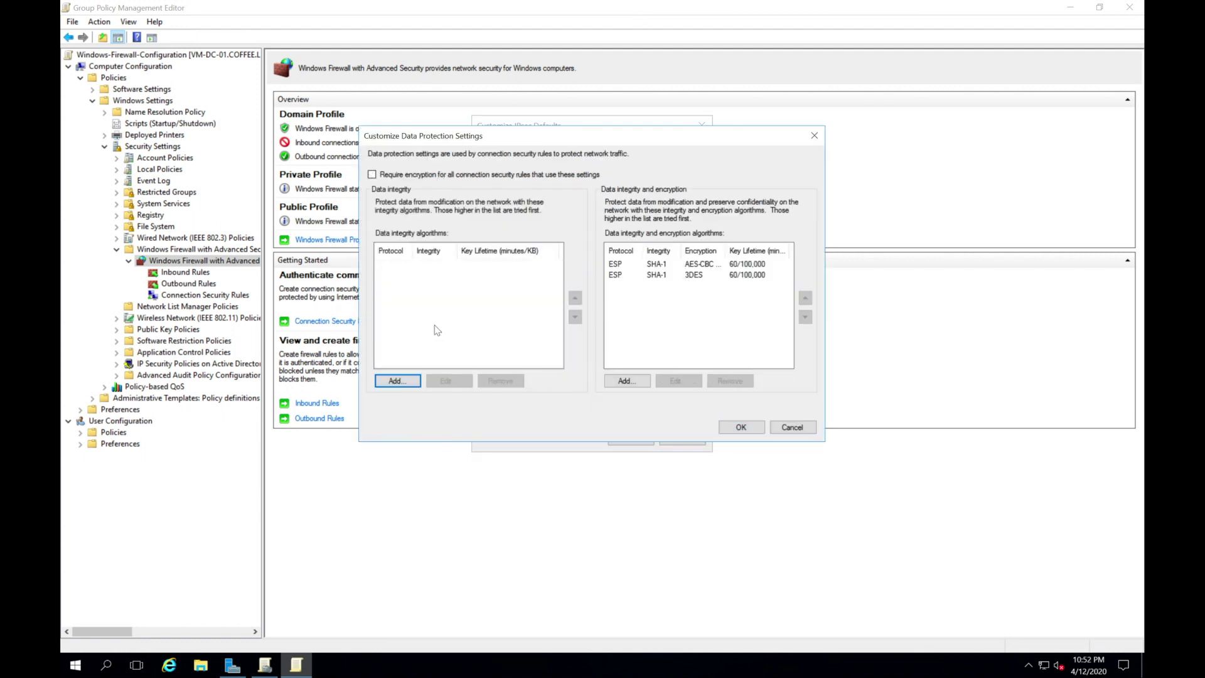
pyautogui.click(405, 382)
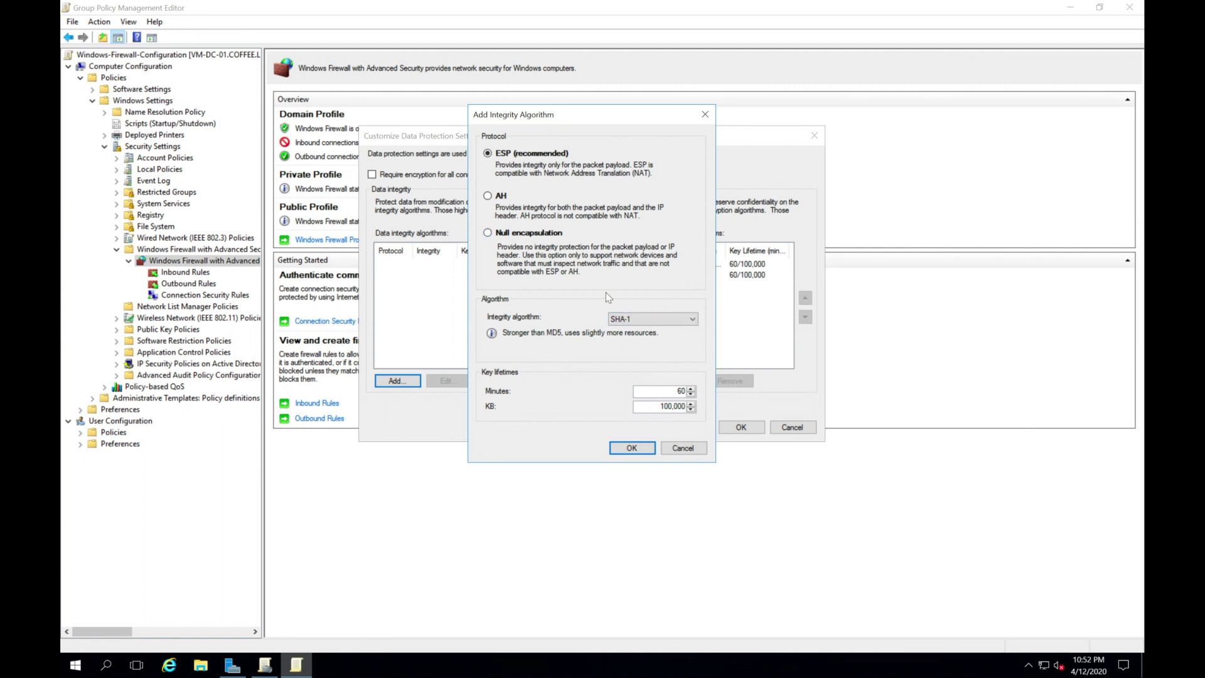
pyautogui.click(685, 320)
pyautogui.click(685, 321)
pyautogui.click(677, 447)
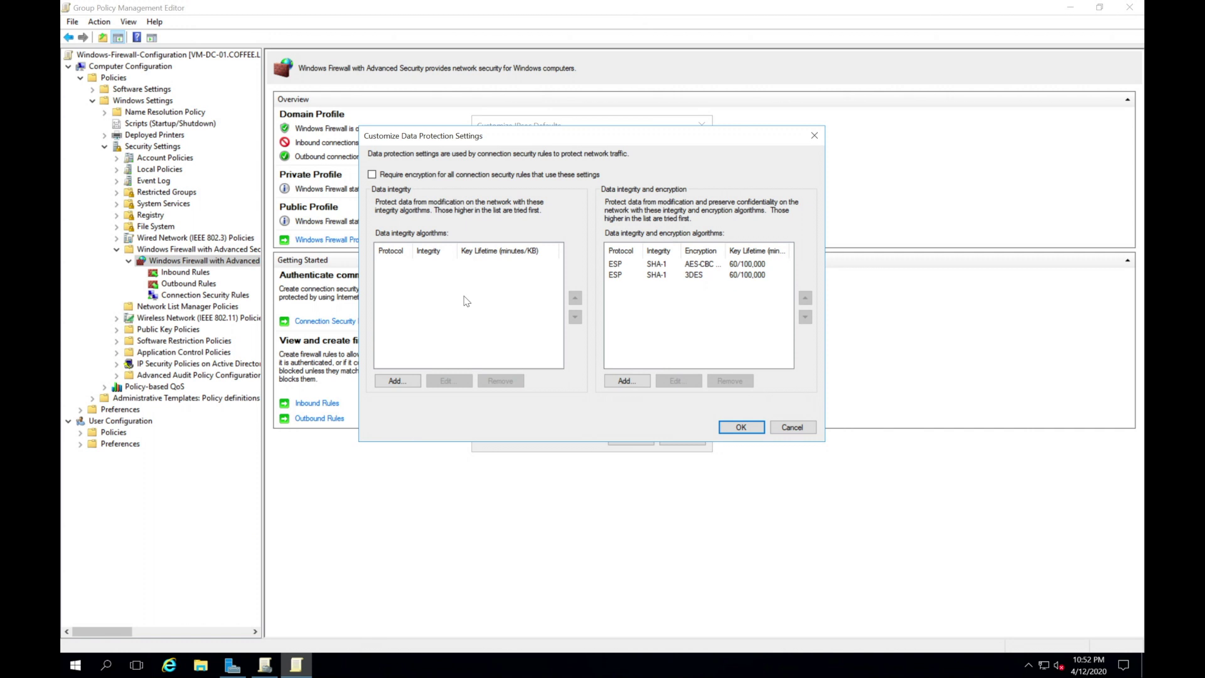
pyautogui.click(372, 175)
pyautogui.press('Return')
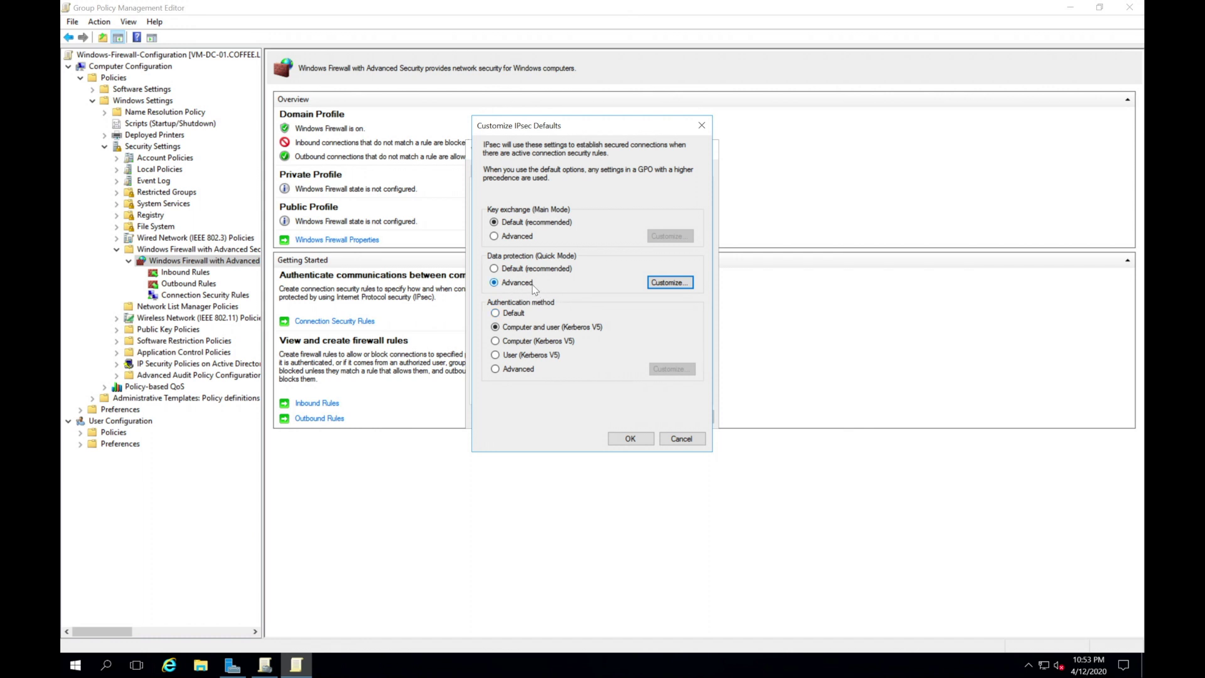
pyautogui.click(532, 283)
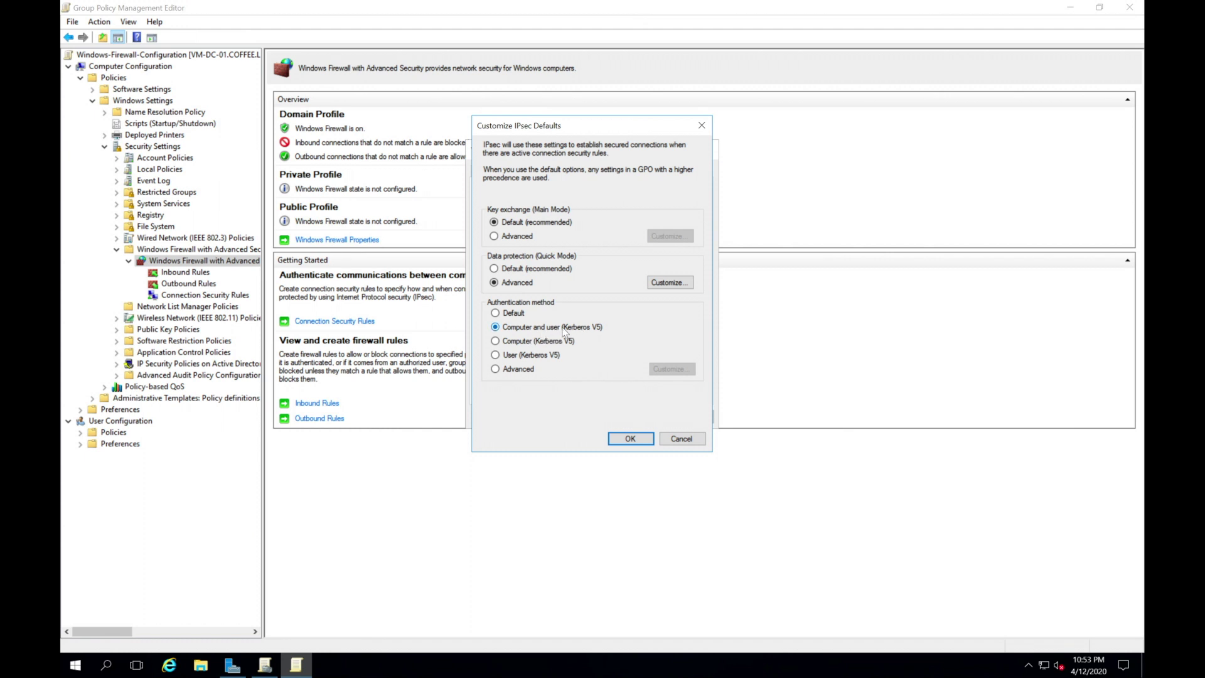
pyautogui.click(629, 438)
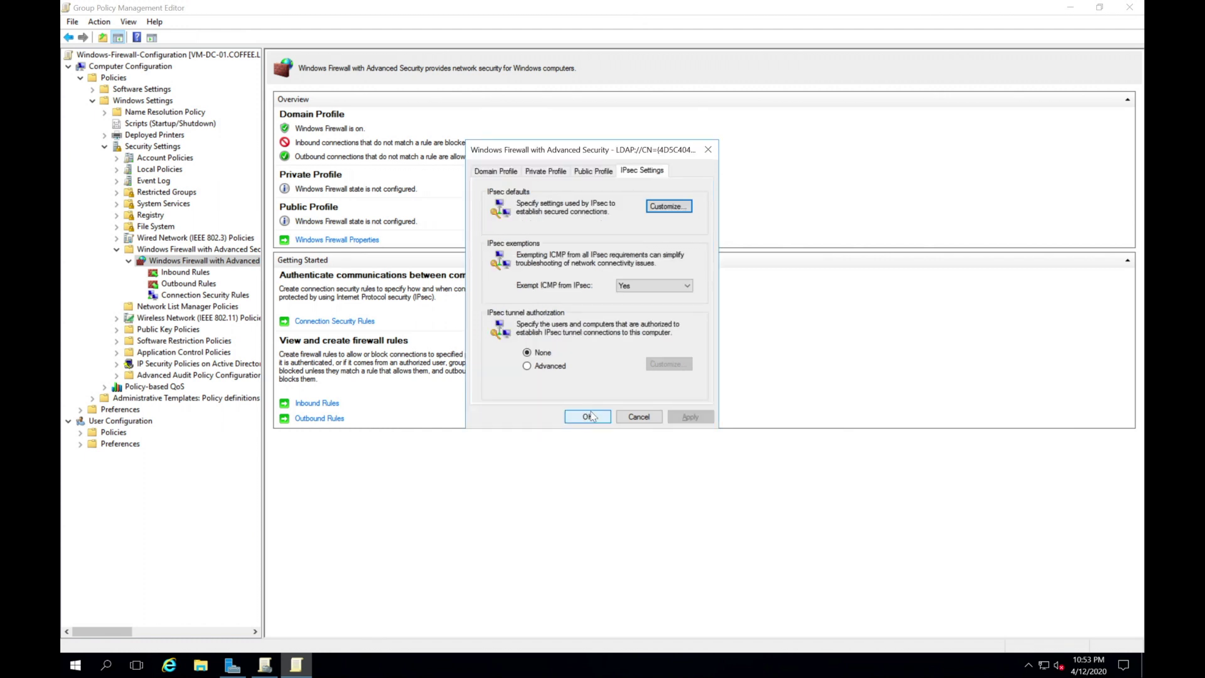
pyautogui.click(587, 417)
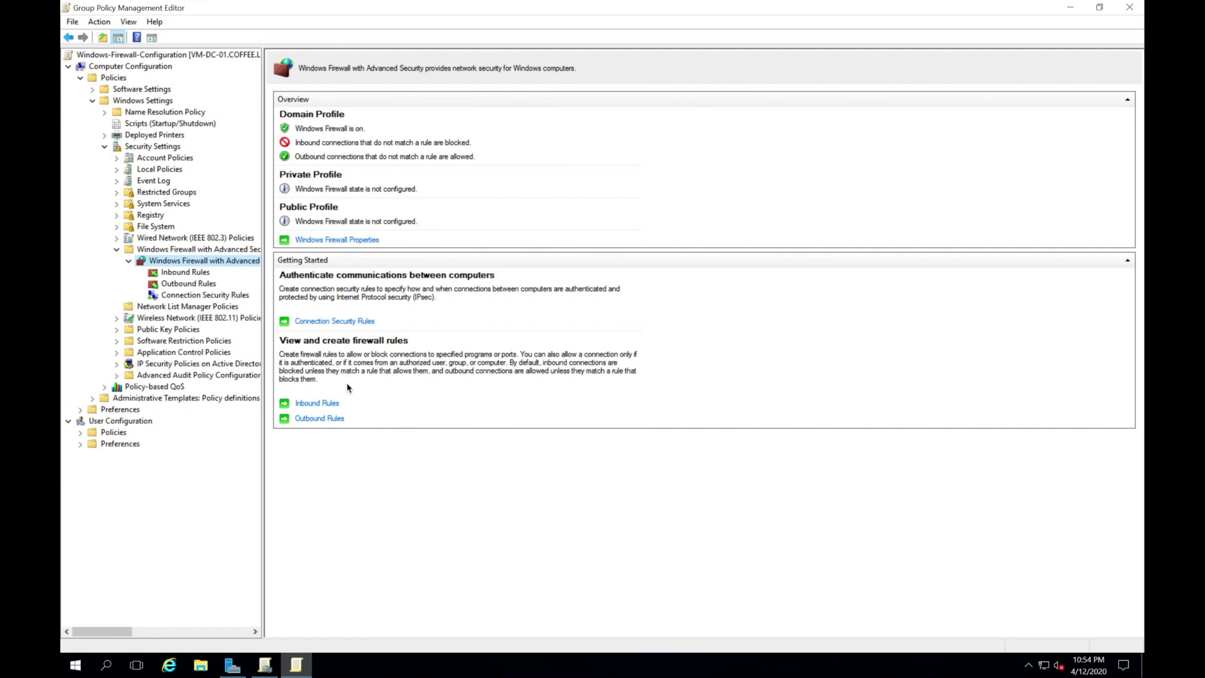
# - Start a new Custom connection security rule in the GPO
pyautogui.click(215, 296)
pyautogui.rightClick(215, 298)
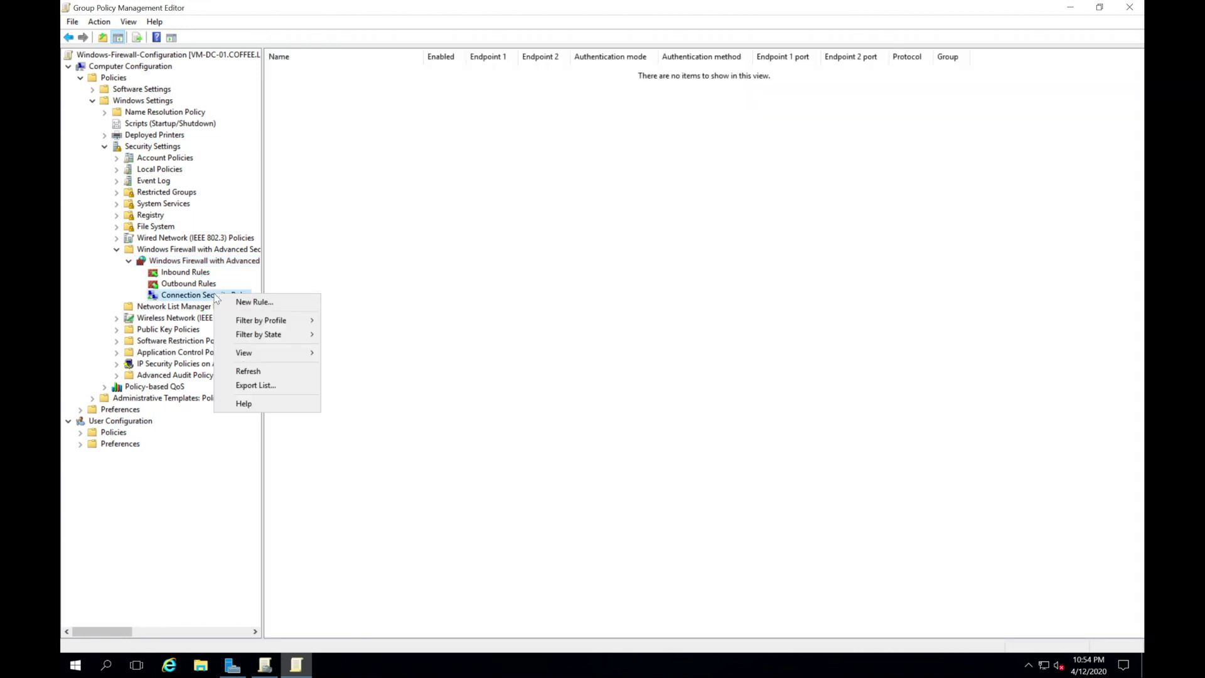
pyautogui.click(277, 302)
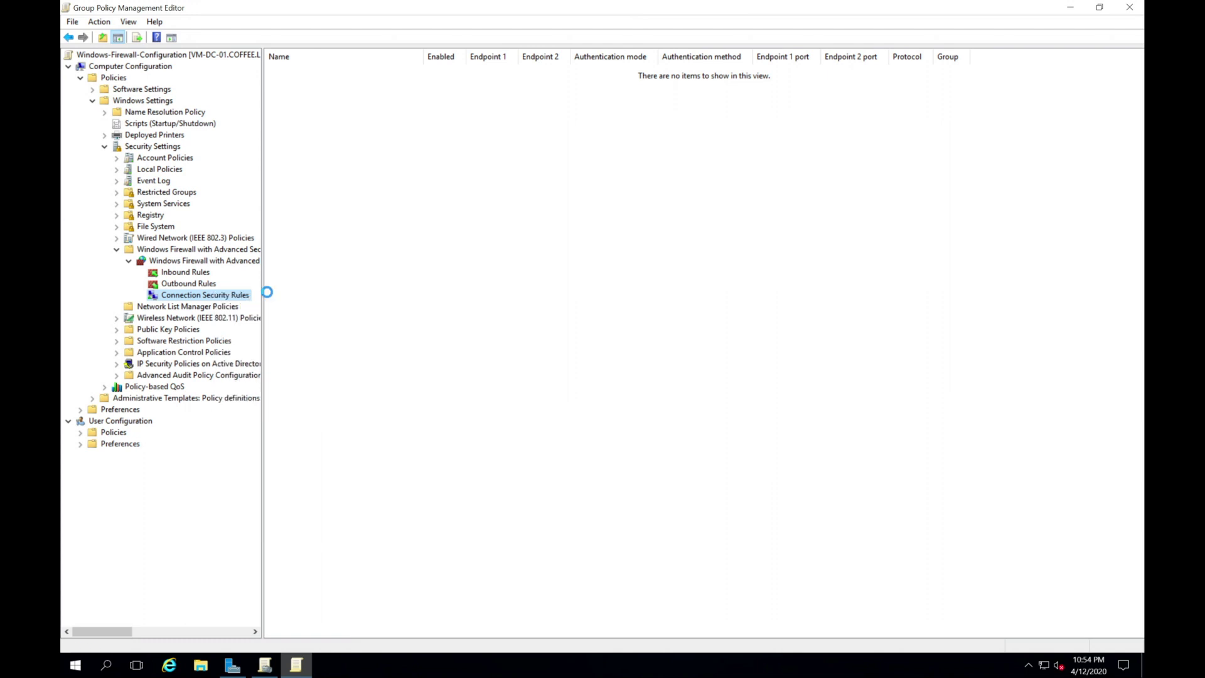
pyautogui.click(248, 296)
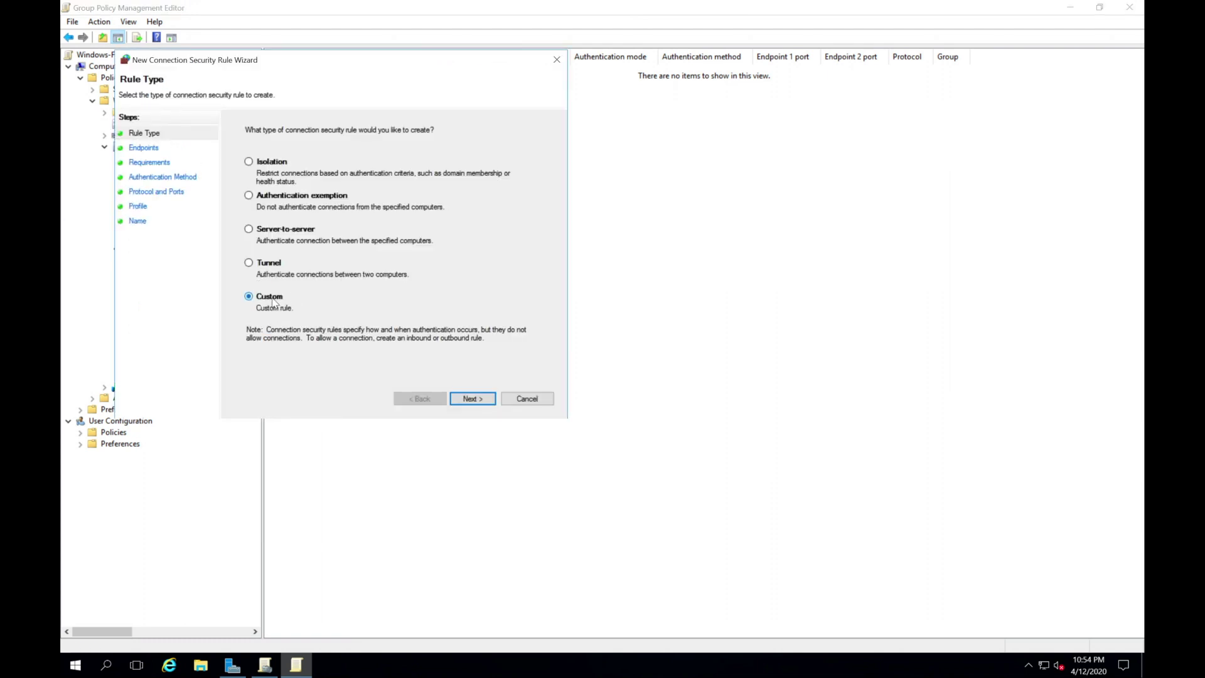
pyautogui.press('Return')
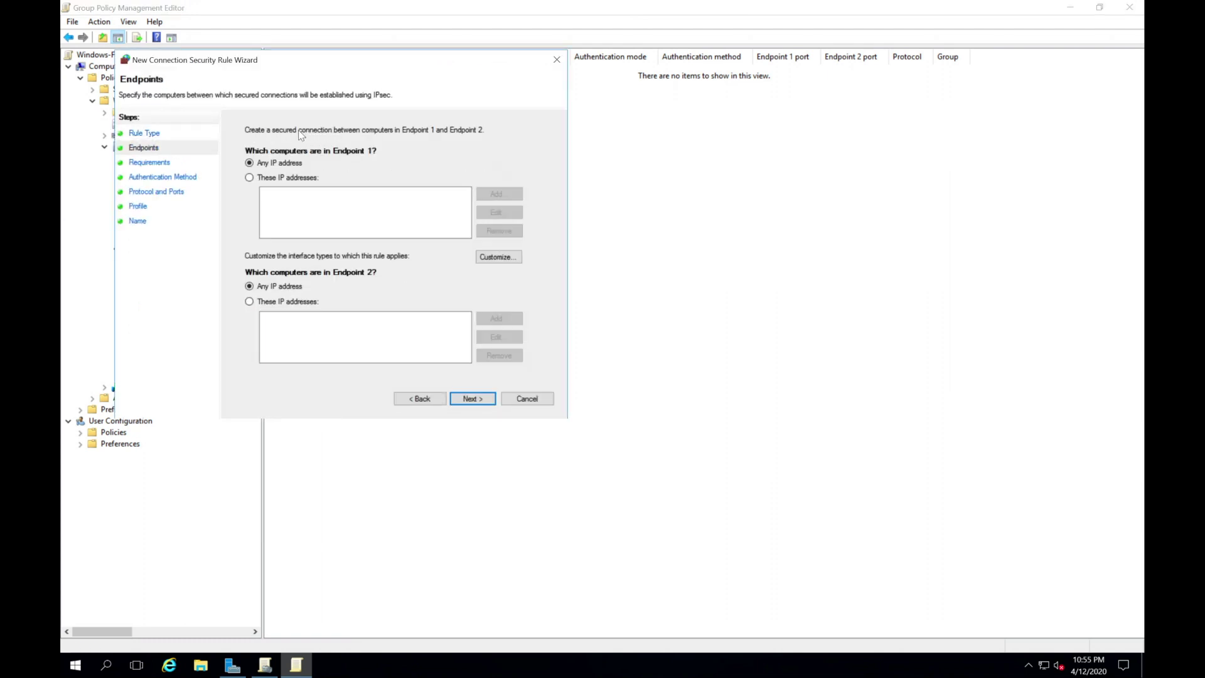
# - Limit Endpoint 1 and Endpoint 2 to the range 10.10.10.10-10.10.10.255
pyautogui.click(274, 180)
pyautogui.click(498, 195)
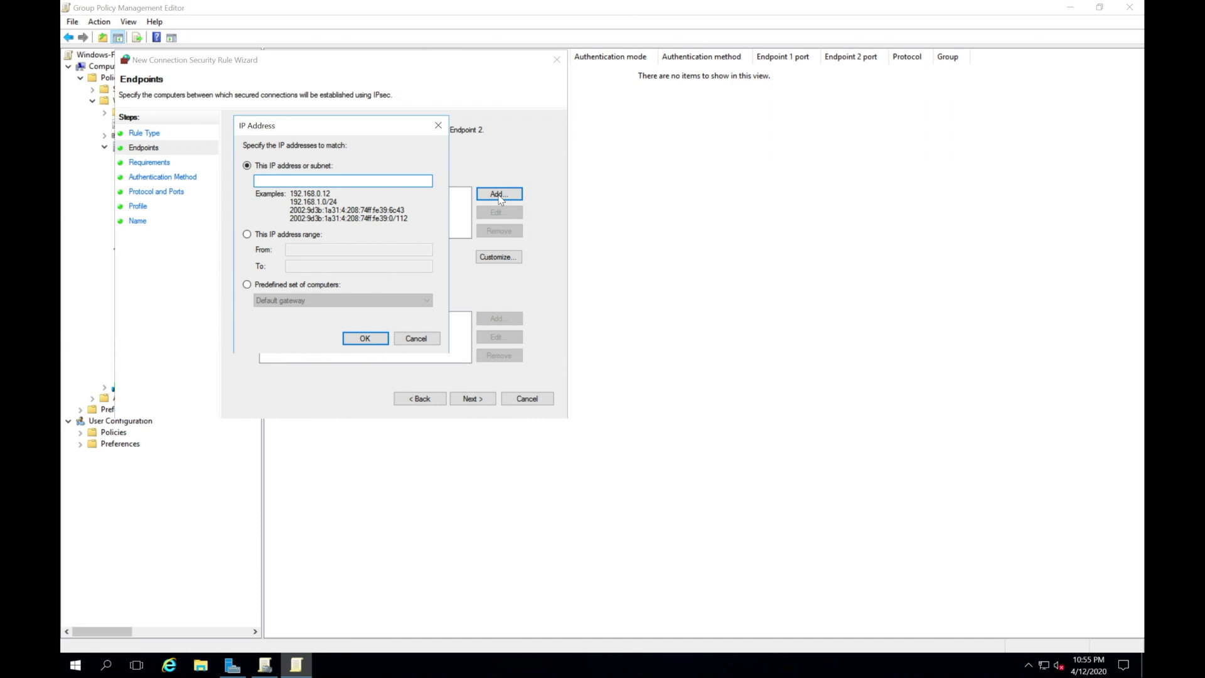
pyautogui.click(295, 236)
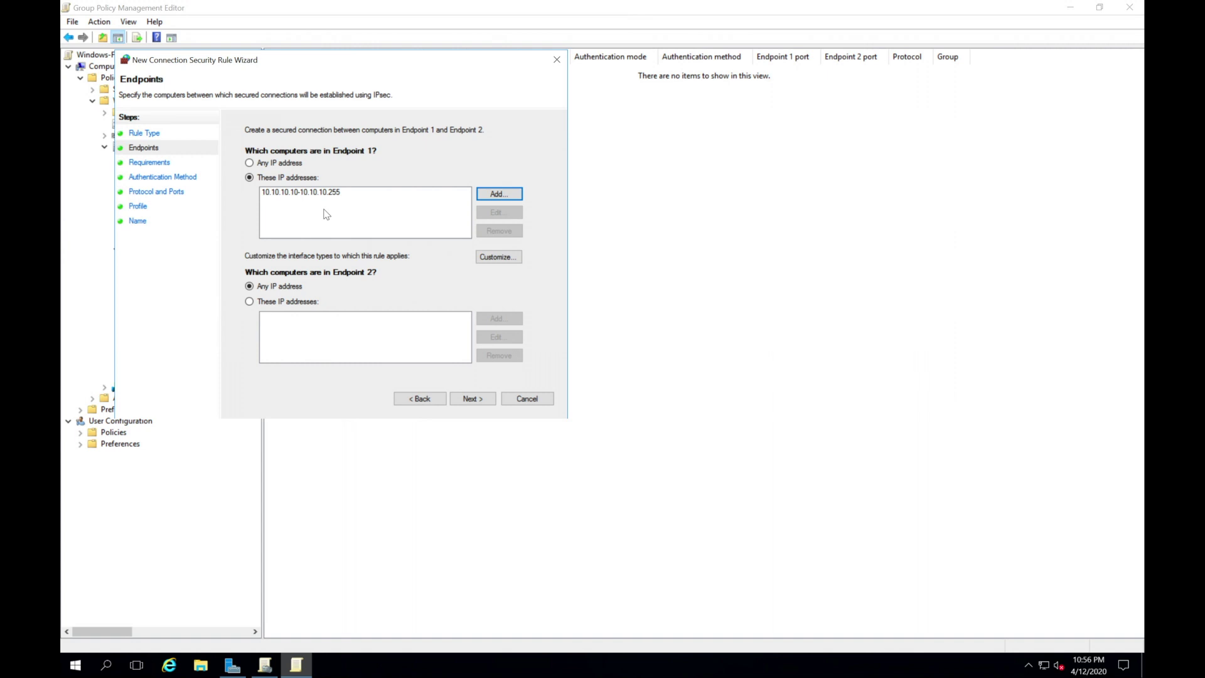
pyautogui.click(310, 302)
pyautogui.click(499, 319)
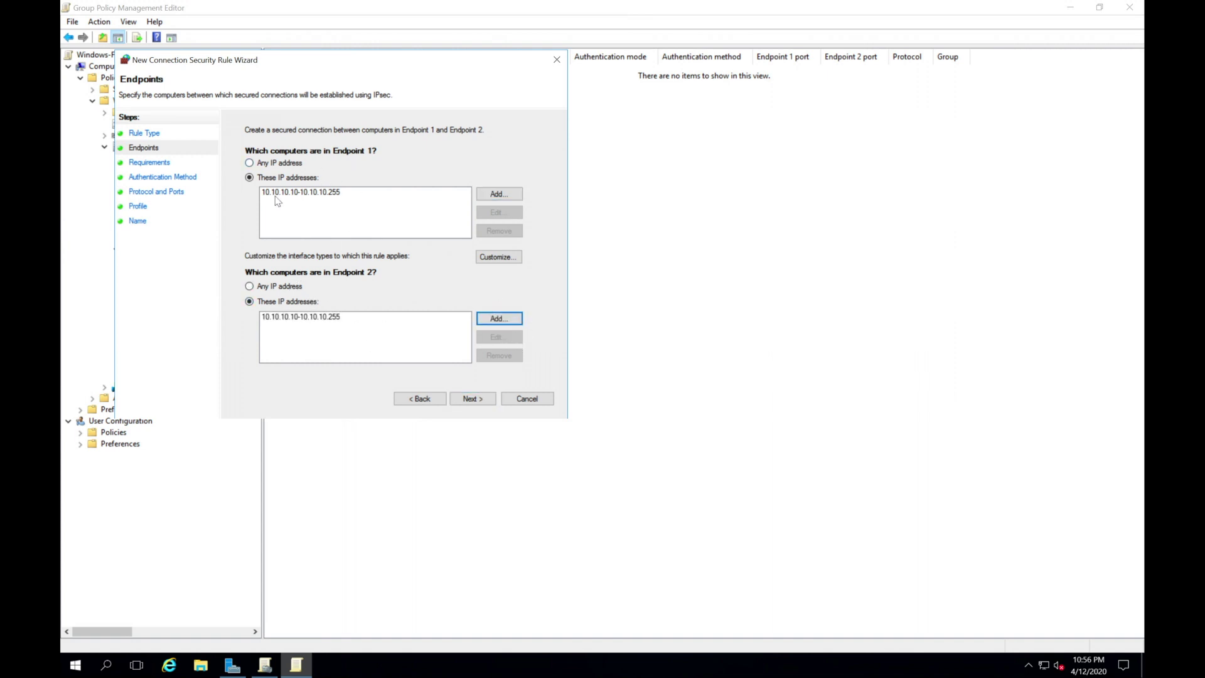
pyautogui.click(492, 400)
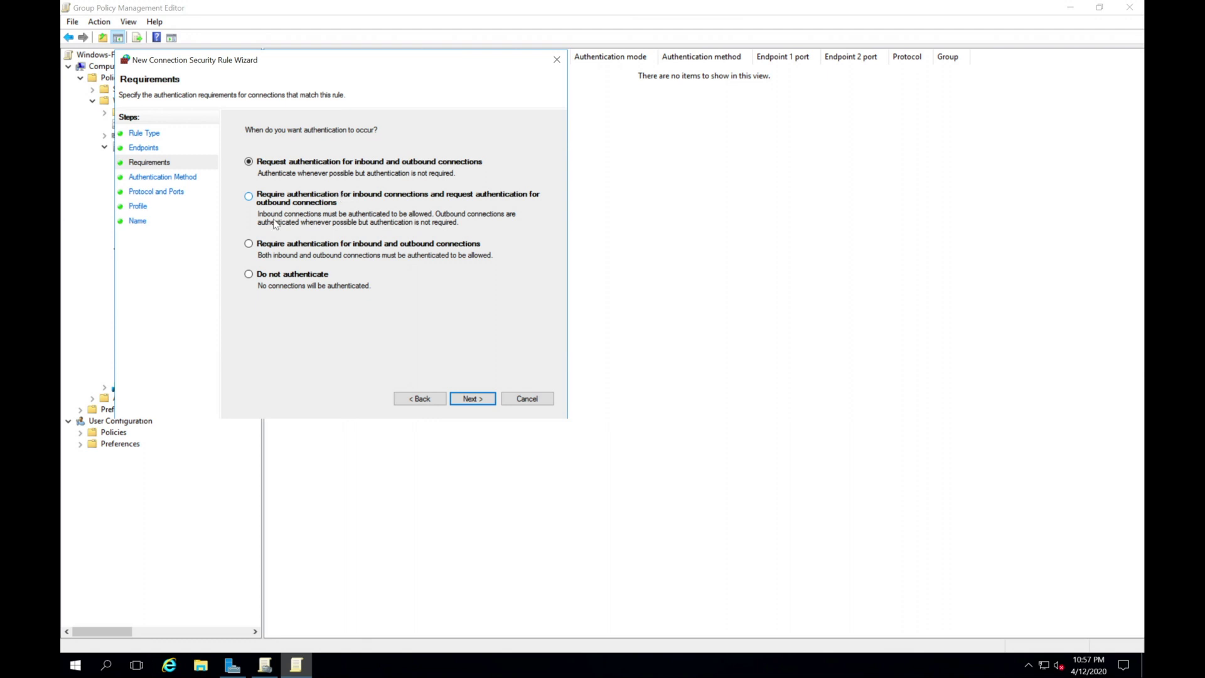
# - Require inbound and outbound authentication using computer and user Kerberos V5
pyautogui.click(280, 245)
pyautogui.click(482, 400)
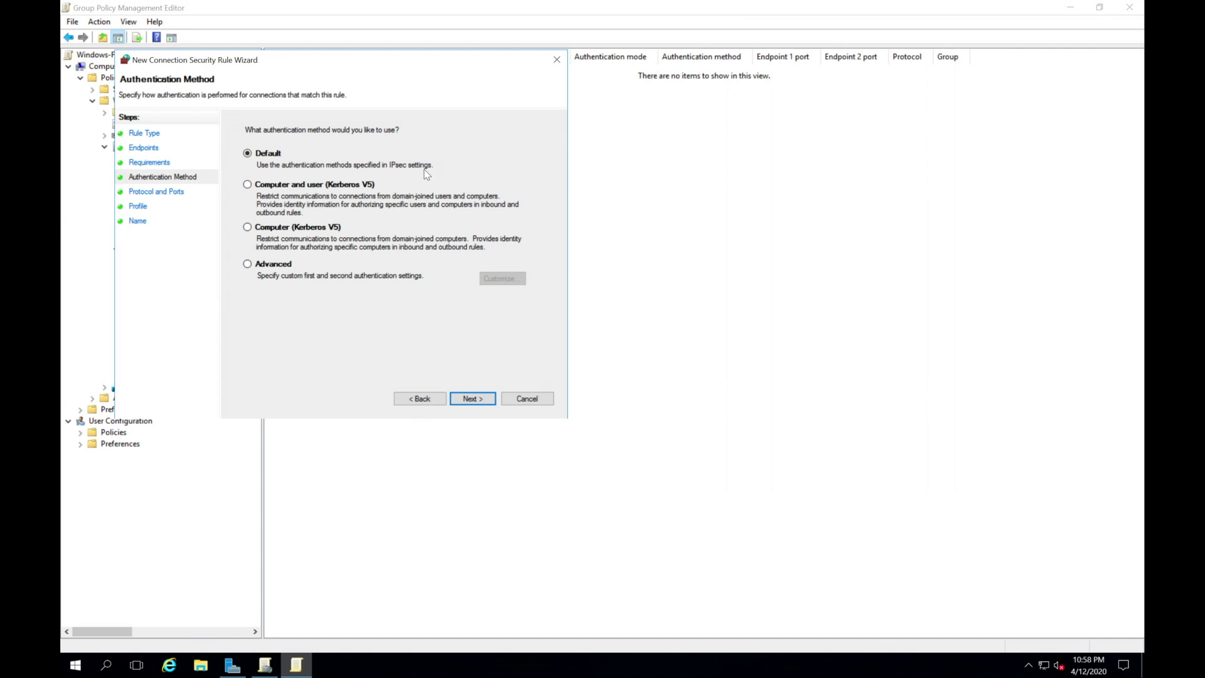
pyautogui.click(302, 186)
pyautogui.click(472, 400)
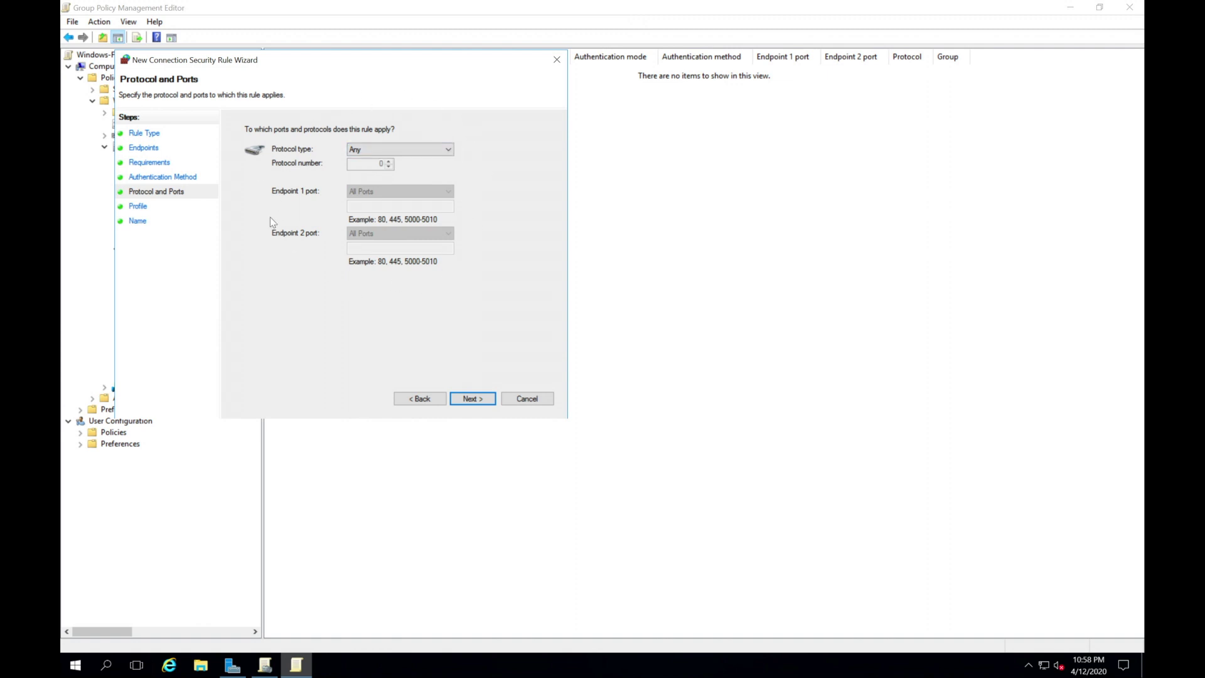
# - Allow any protocol, apply to Domain and Public only, and name the rule 'IP Sec Connection'
pyautogui.press('Return')
pyautogui.click(269, 192)
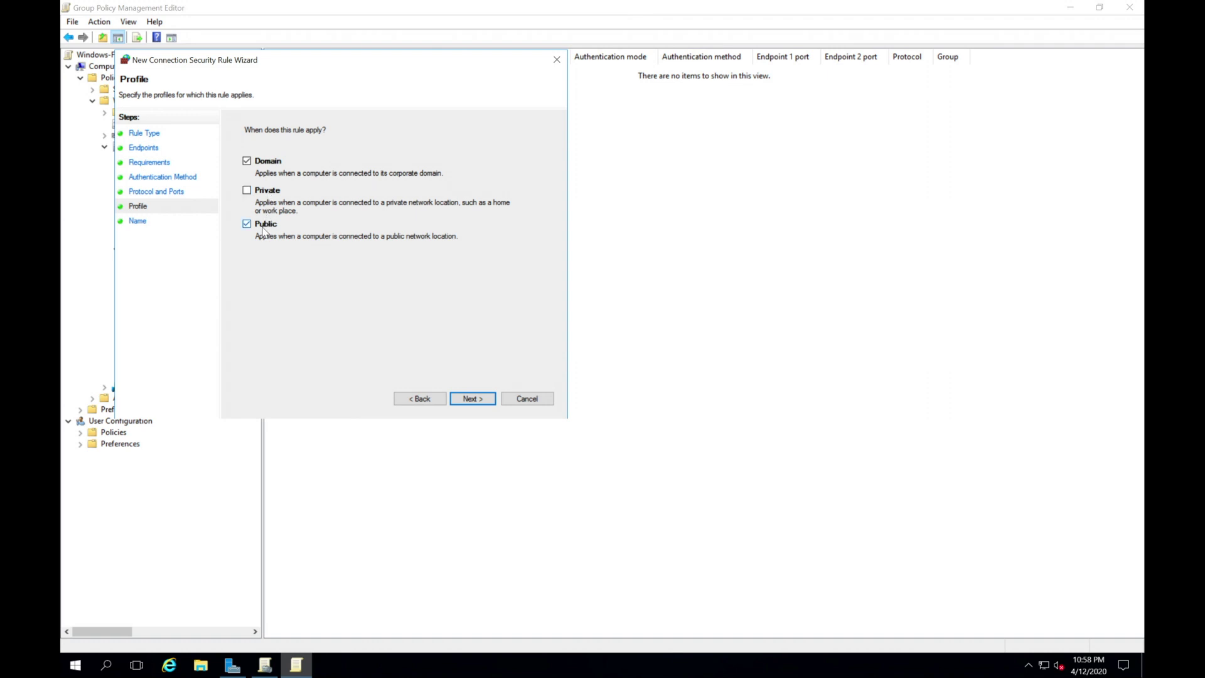
pyautogui.press('Return')
pyautogui.write('IP Sec')
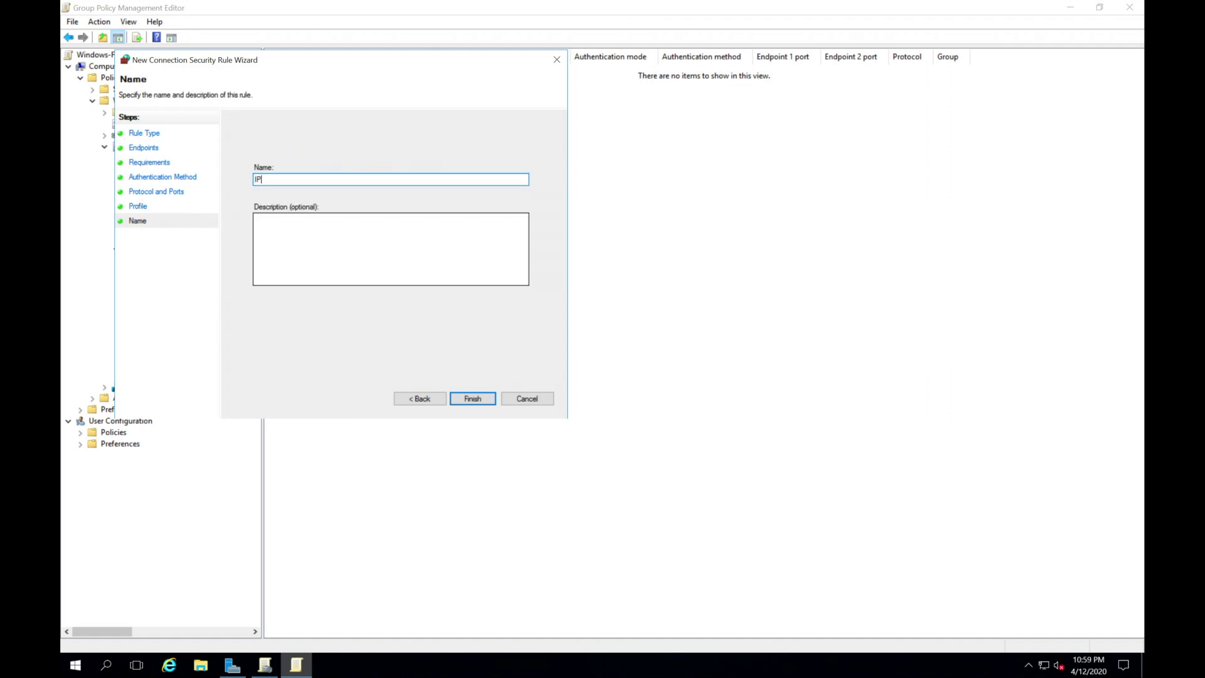
pyautogui.write(' Connection')
pyautogui.click(472, 398)
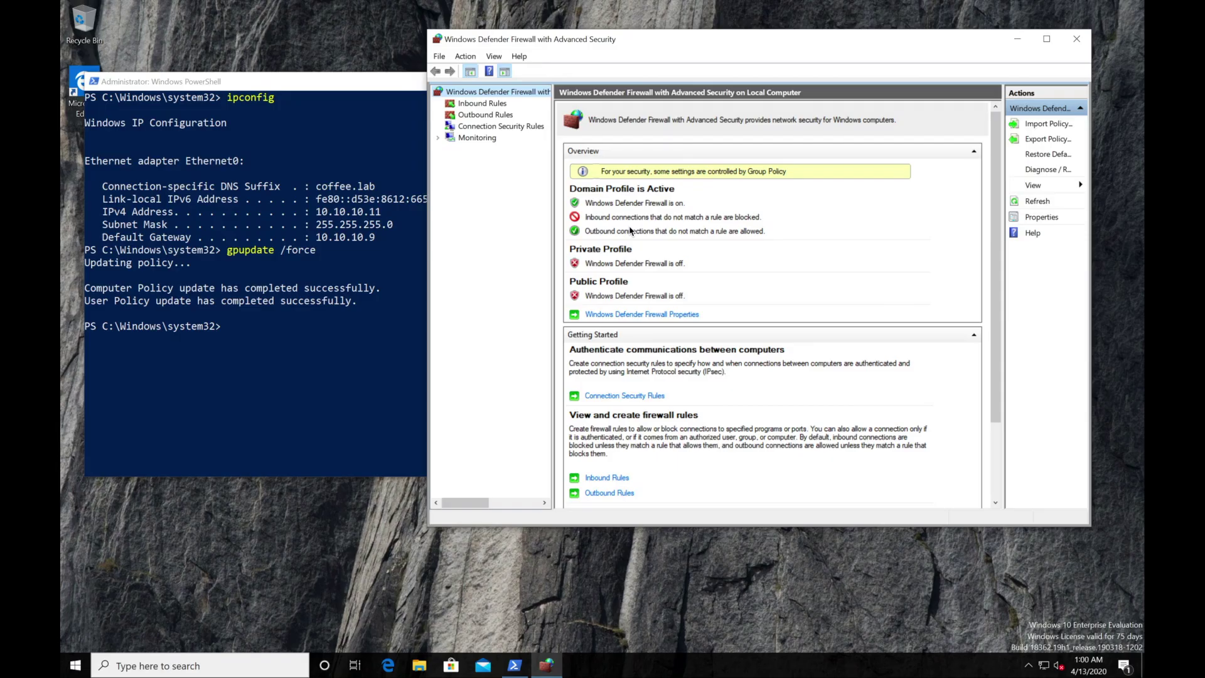
# - Rerun gpupdate /force in the client's PowerShell
pyautogui.click(385, 361)
pyautogui.press('Up')
pyautogui.press('Return')
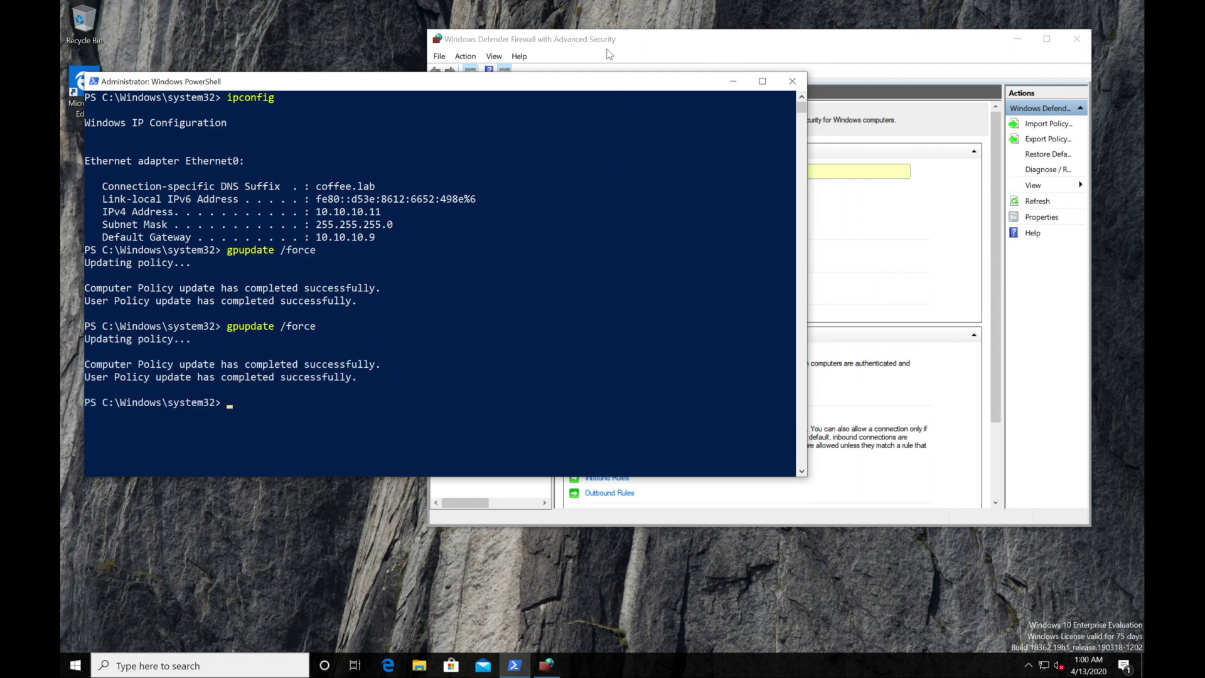
# - Refresh the client firewall console and list its connection security rules, including IP Sec Connection
pyautogui.click(628, 41)
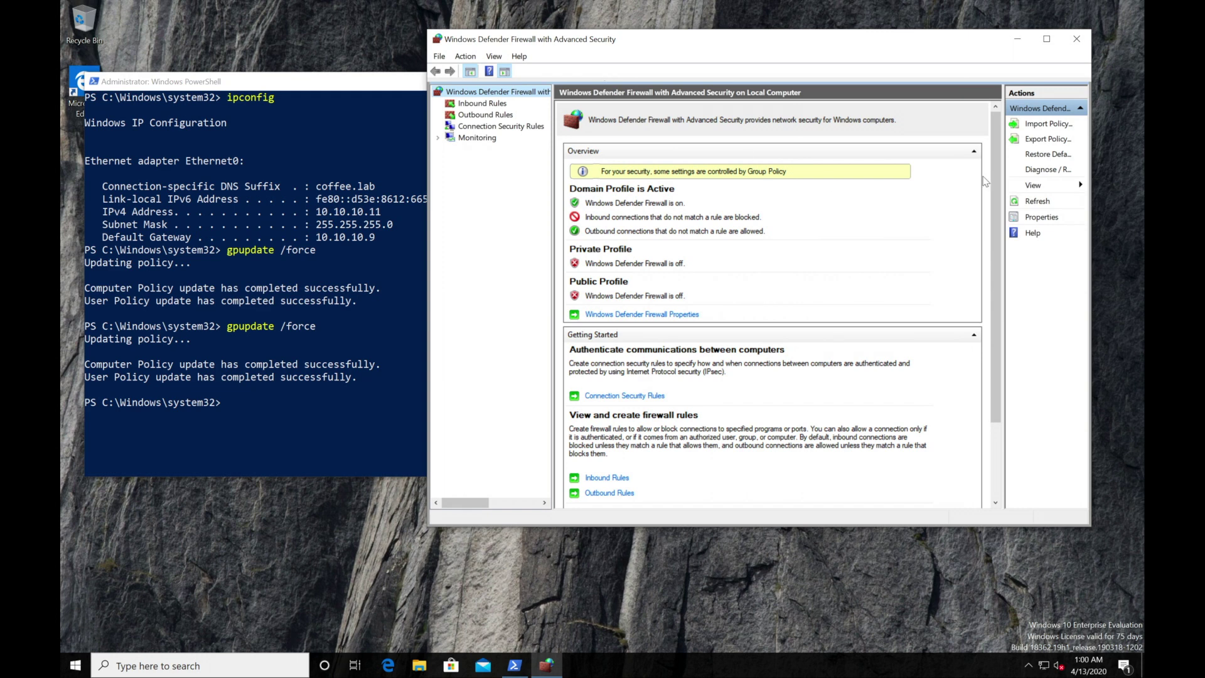
pyautogui.click(1038, 201)
pyautogui.click(533, 126)
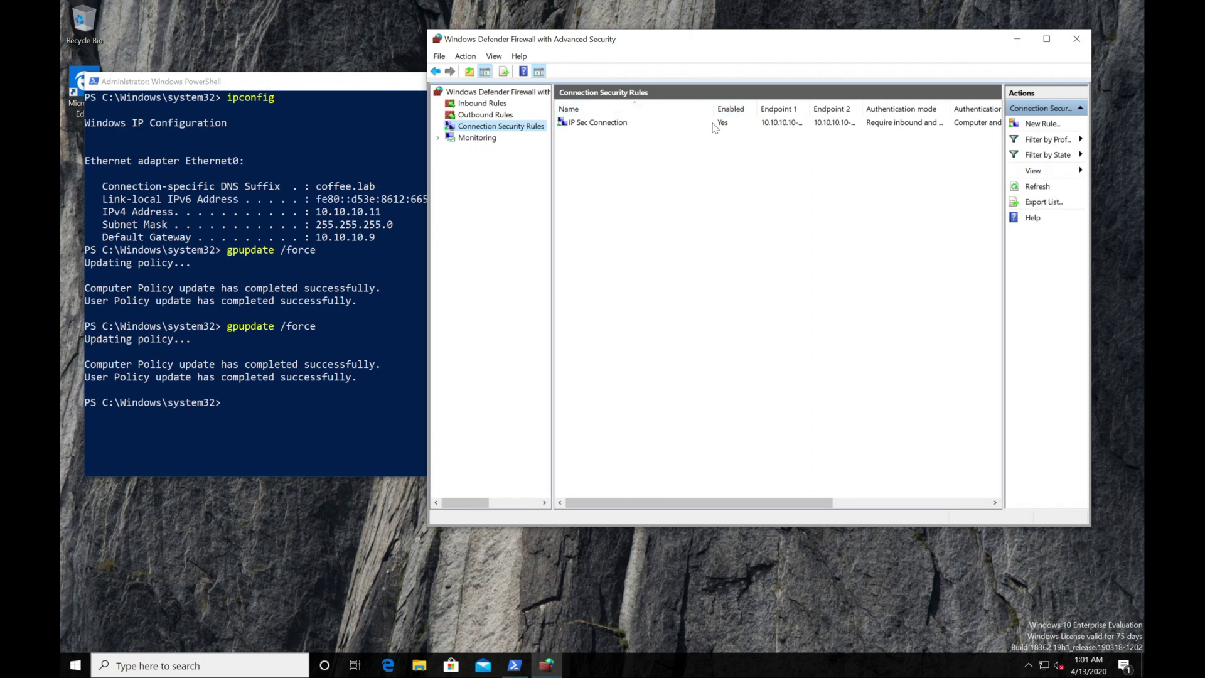
# - Rerun 'sudo nmap -sS 10.10.10.11' and highlight the result showing all 1000 ports filtered
pyautogui.hotkey('ctrl', 'Left')
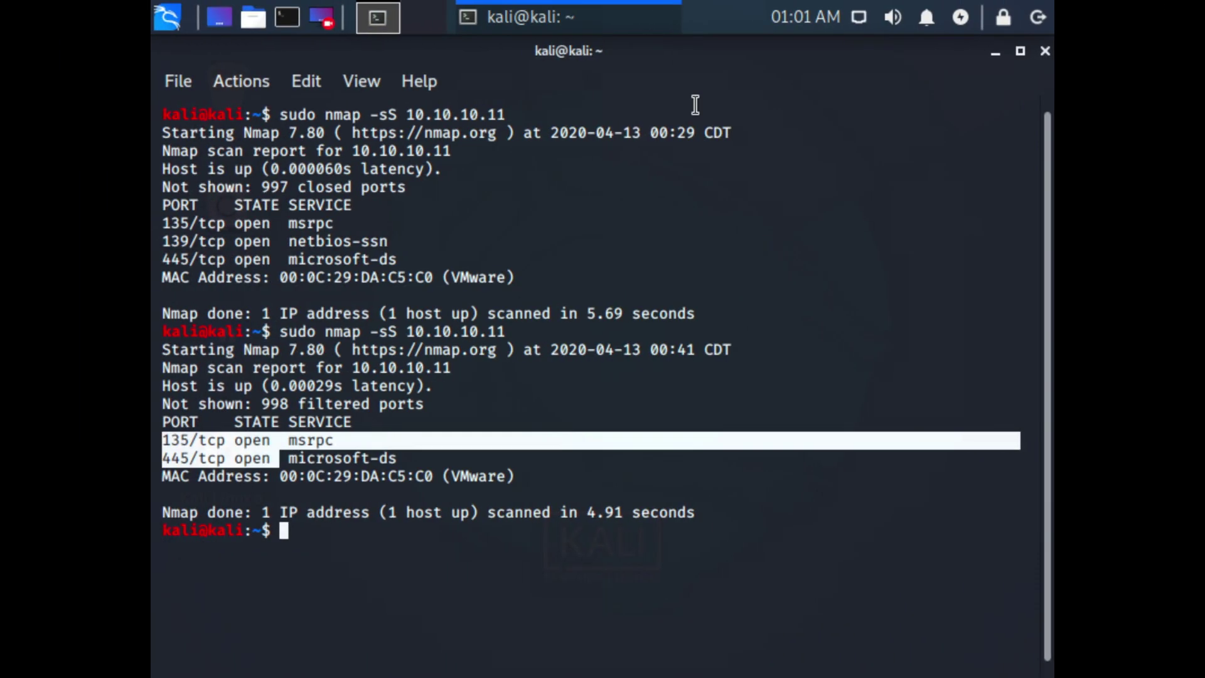
pyautogui.press('Up')
pyautogui.press('Return')
pyautogui.press('Return')
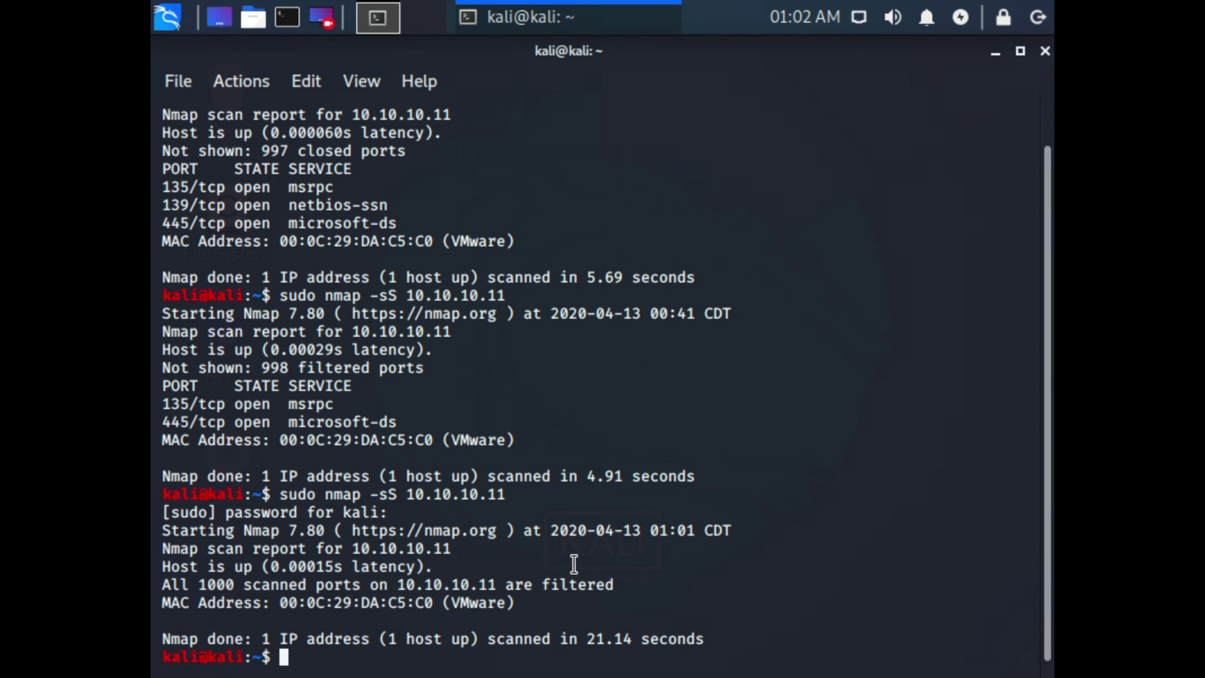
pyautogui.press('ctrl')
pyautogui.moveTo(612, 584); pyautogui.dragTo(271, 581)
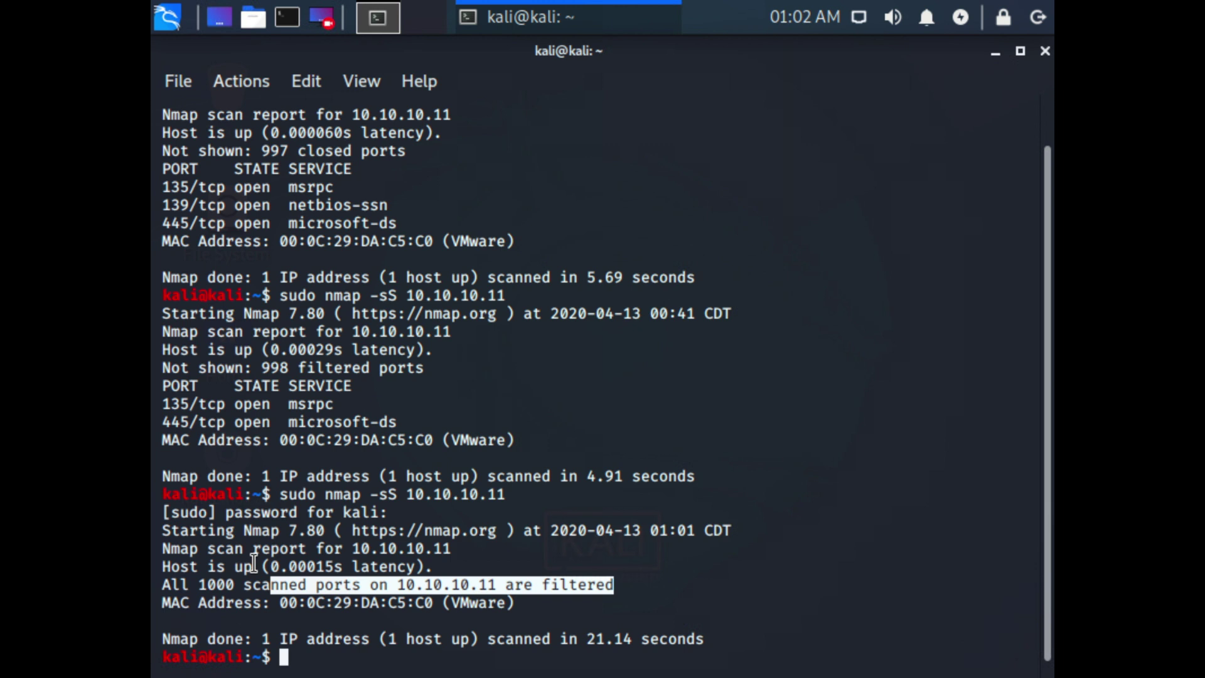